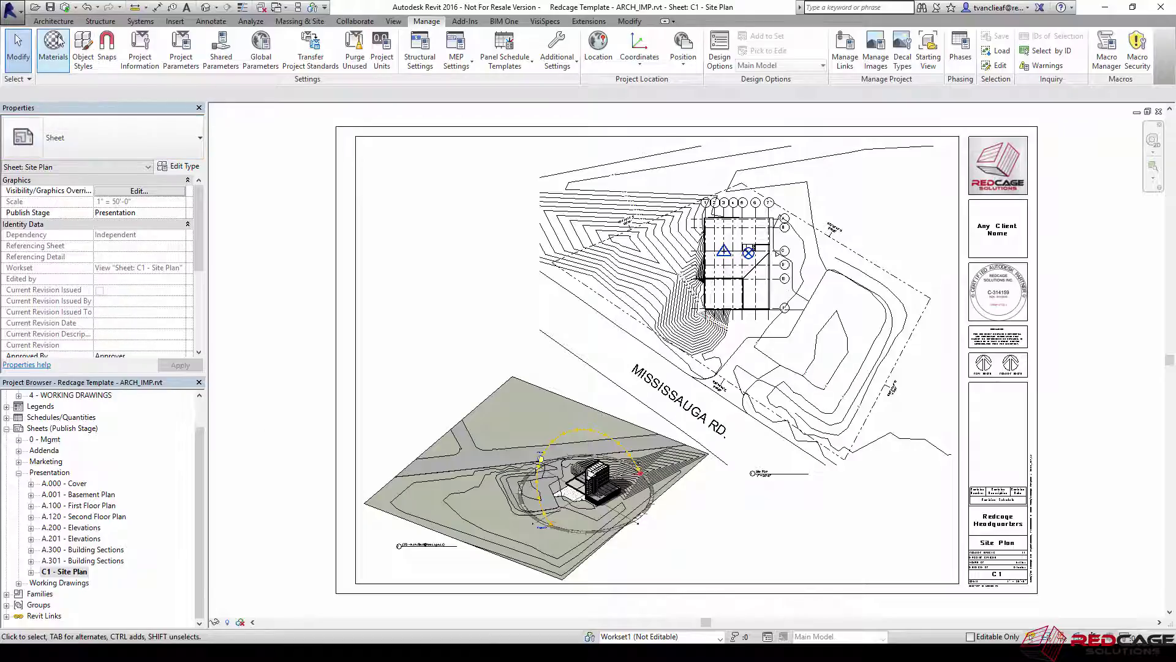
- Start a DWF/DWFx export and keep the in-session view/sheet set selected for export
left_click(11, 11)
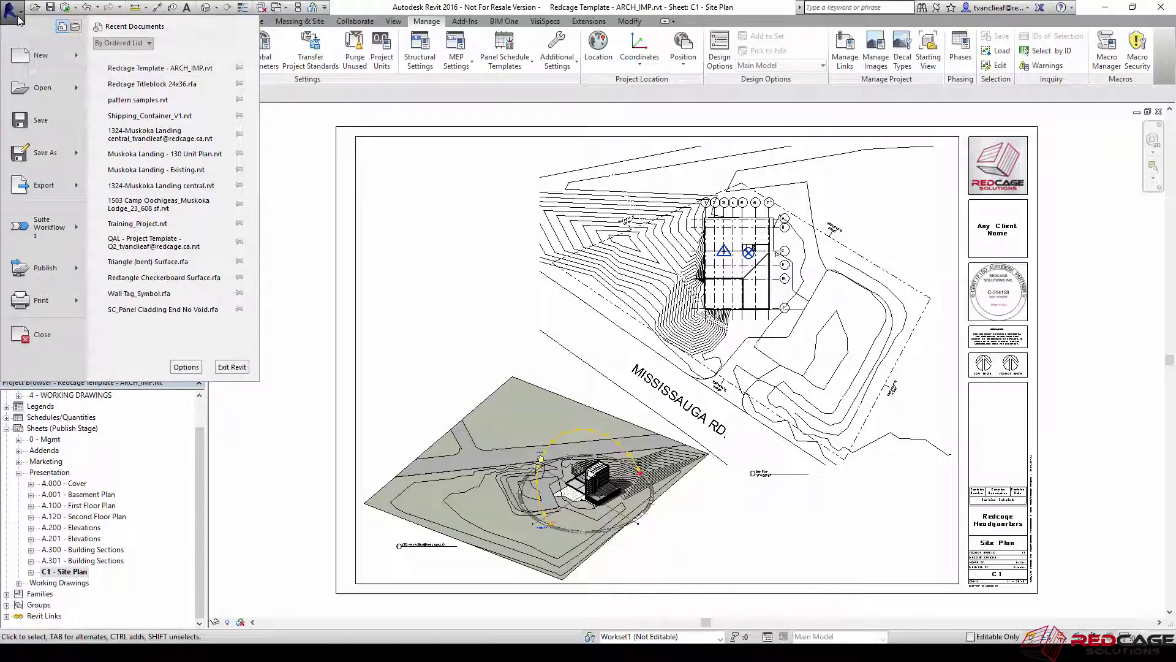
left_click(59, 195)
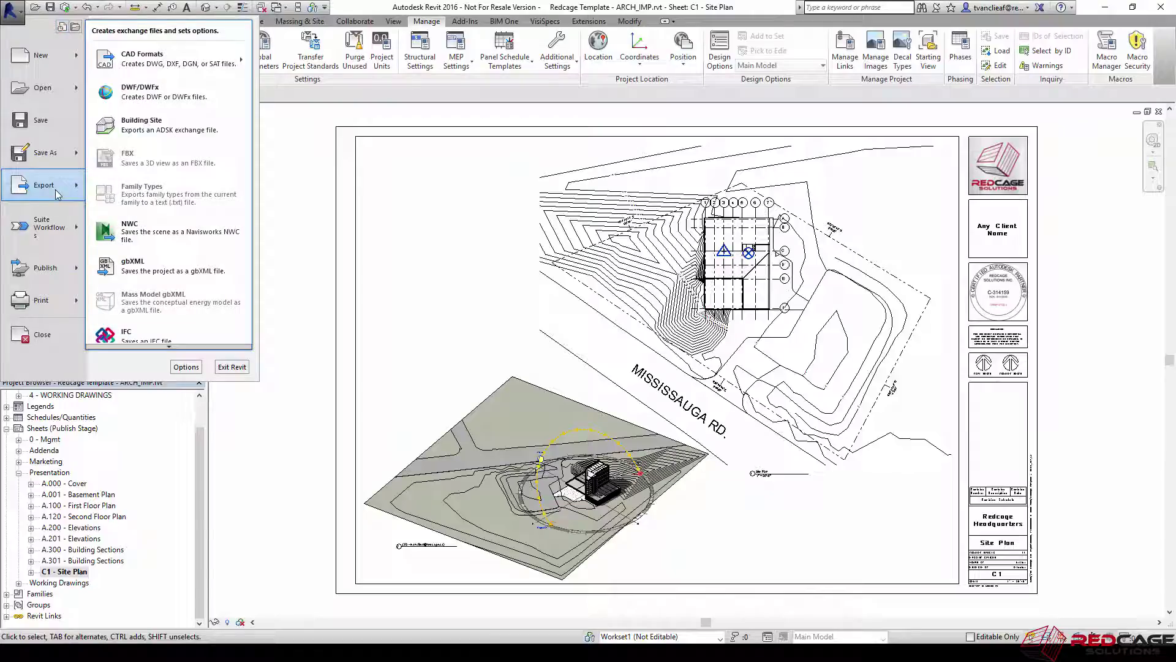
left_click(151, 92)
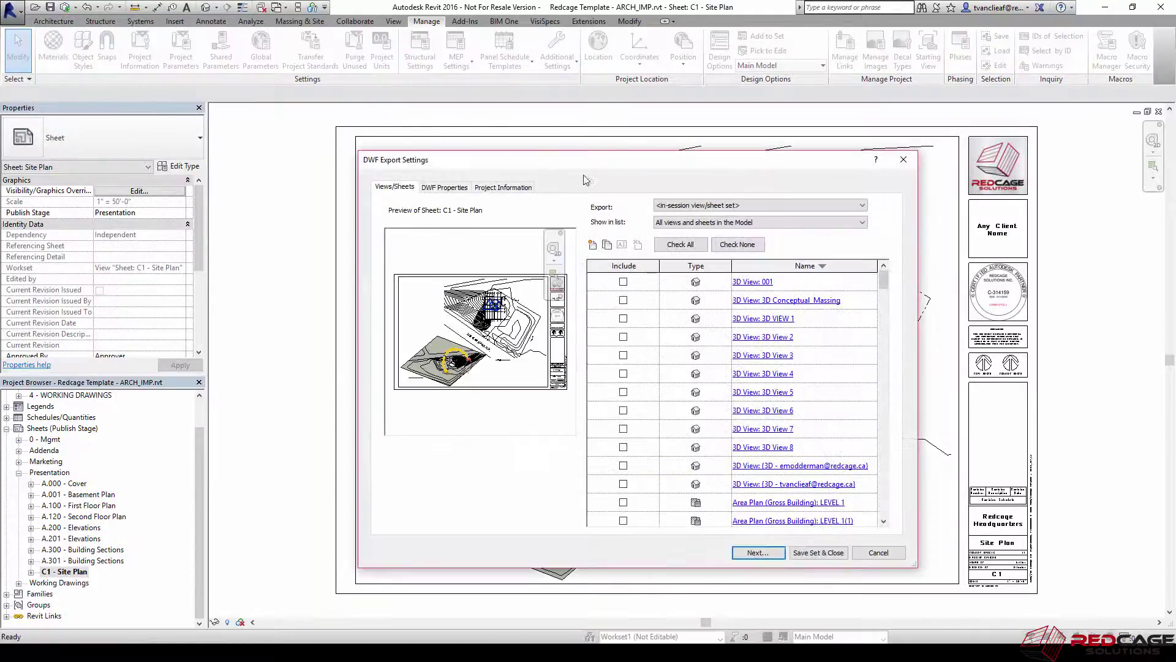
left_click_drag(626, 160, 610, 144)
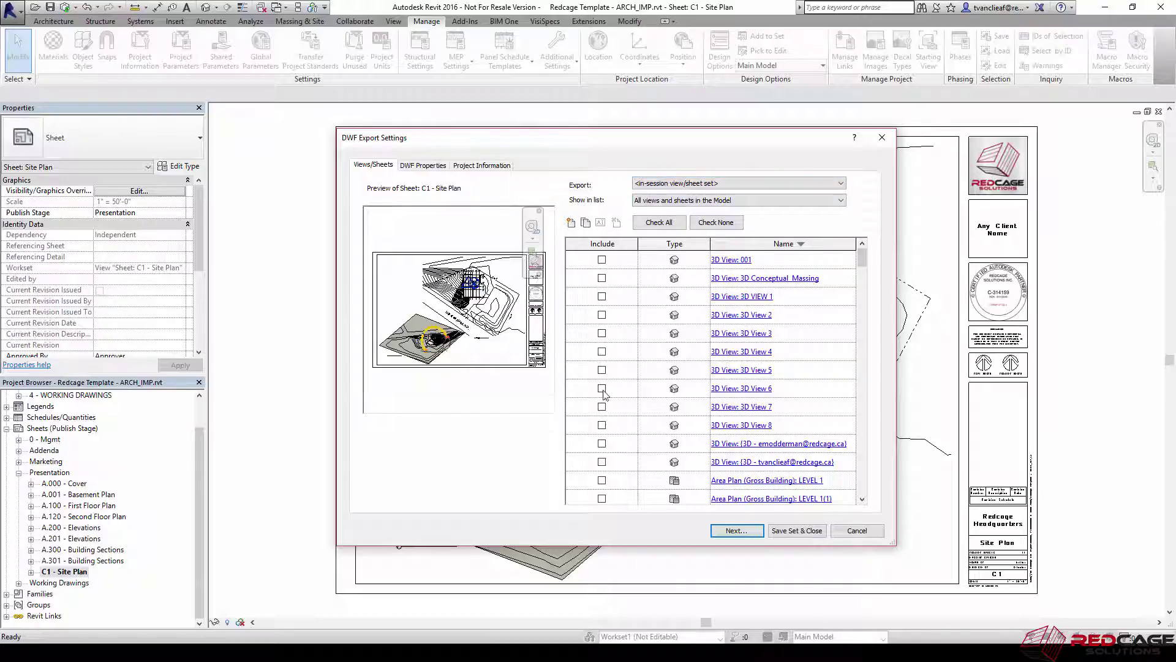
left_click(678, 183)
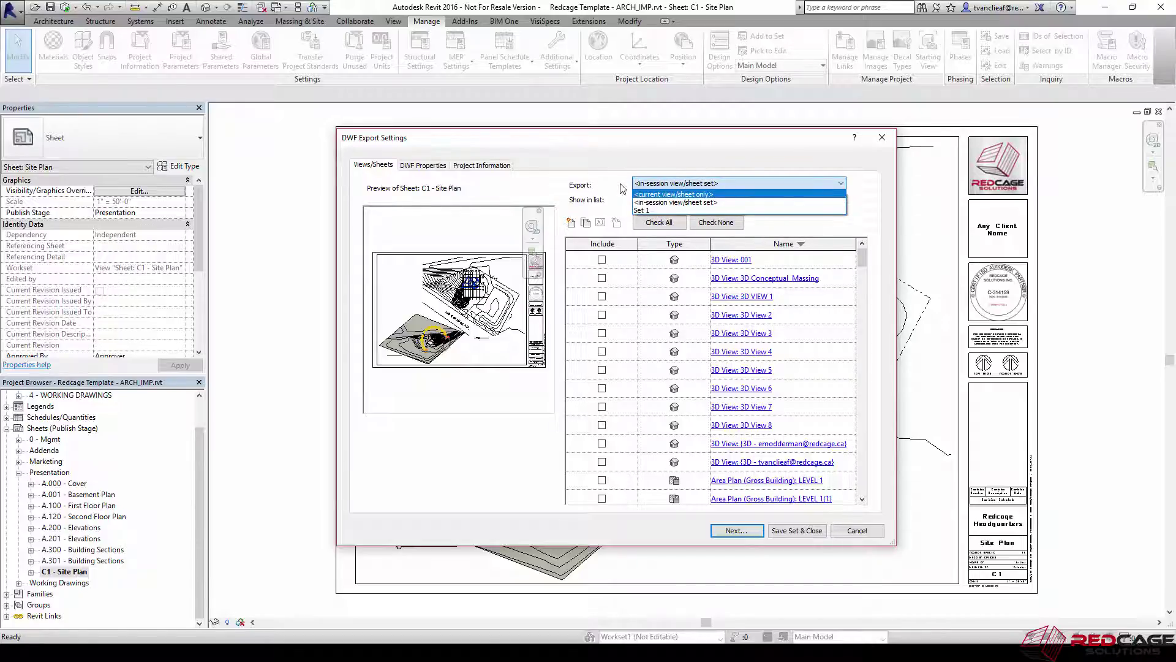
left_click(654, 202)
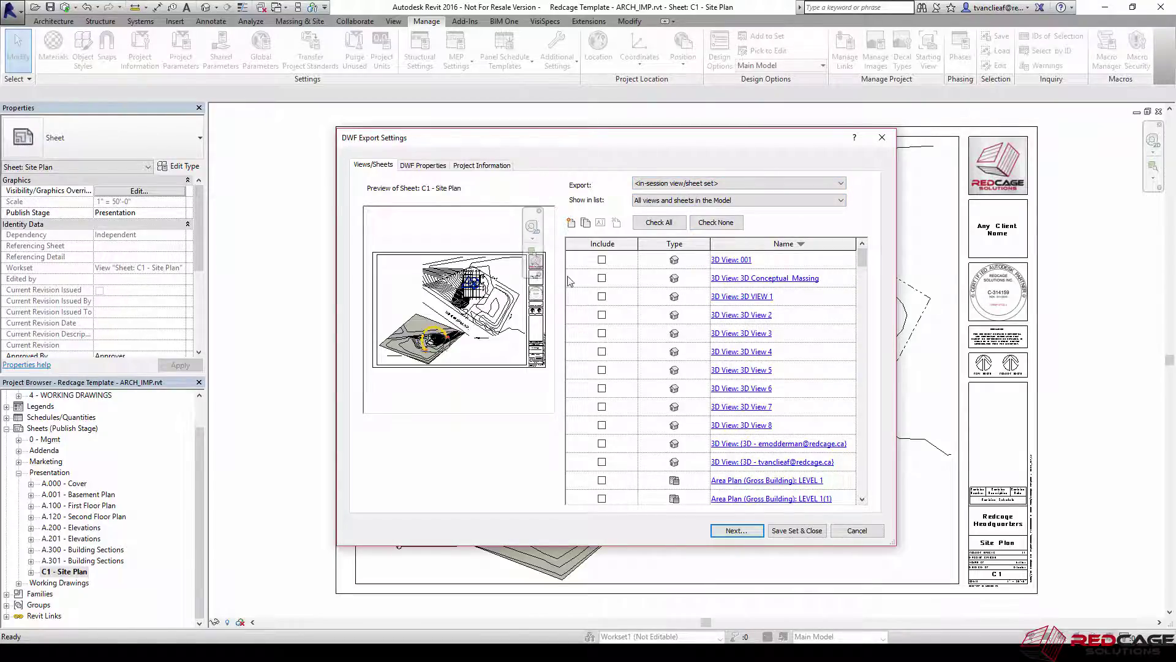
- On DWF Properties, try compressed raster at Low quality, then return graphics to standard format
left_click(419, 166)
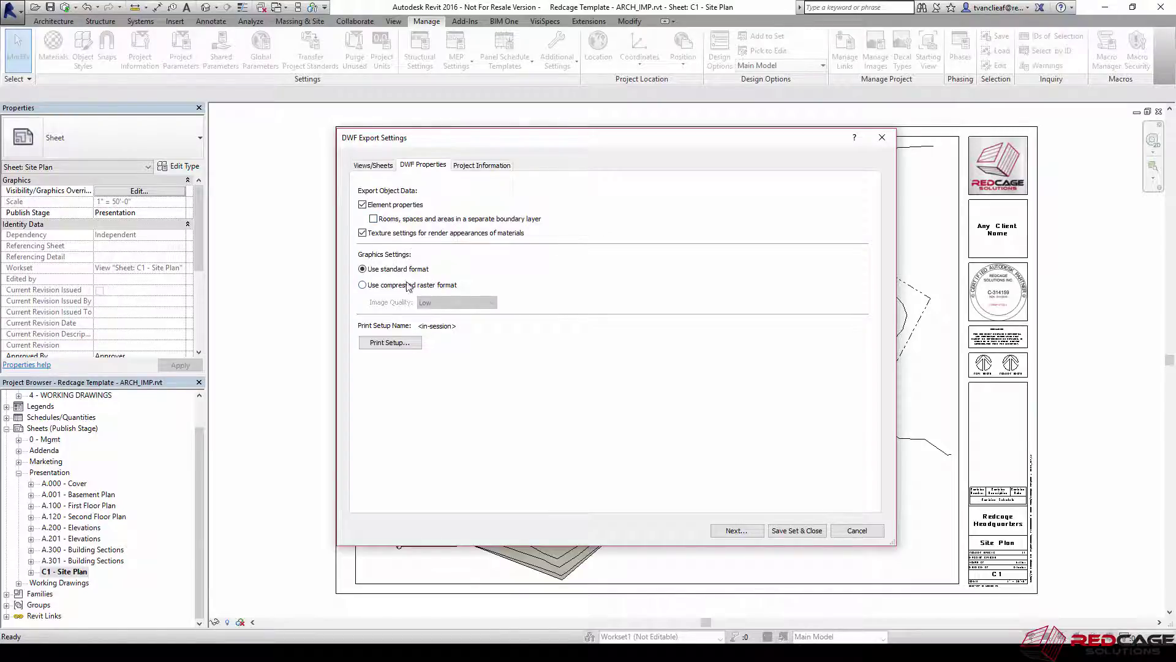
left_click(375, 286)
left_click(460, 302)
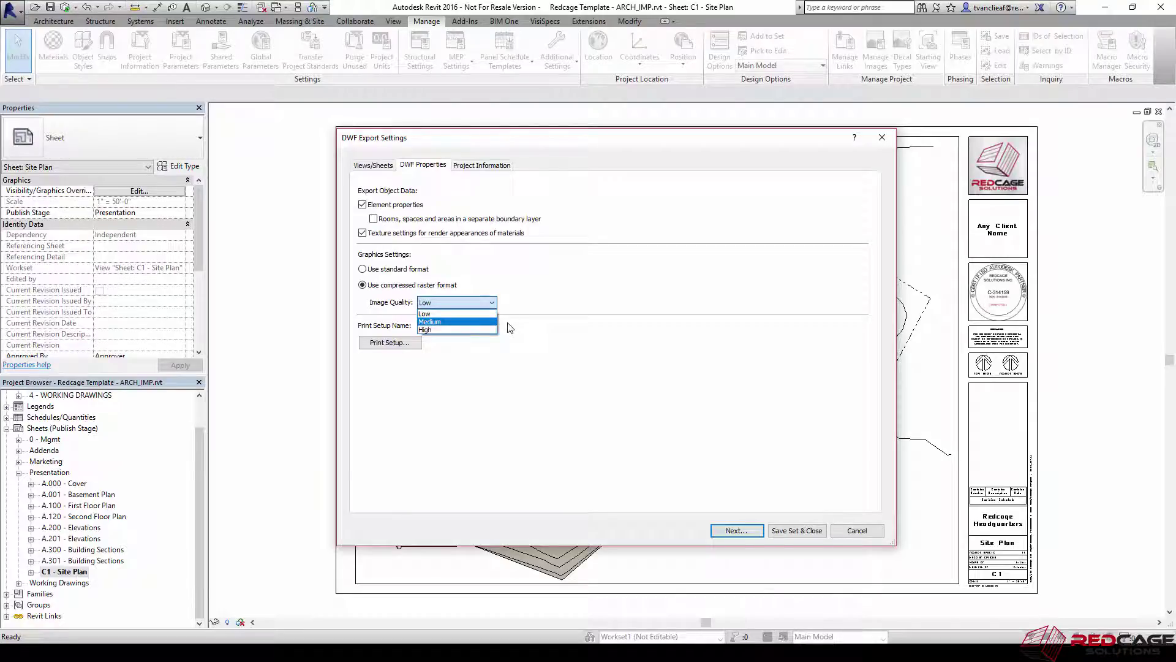
left_click(381, 271)
left_click(383, 272)
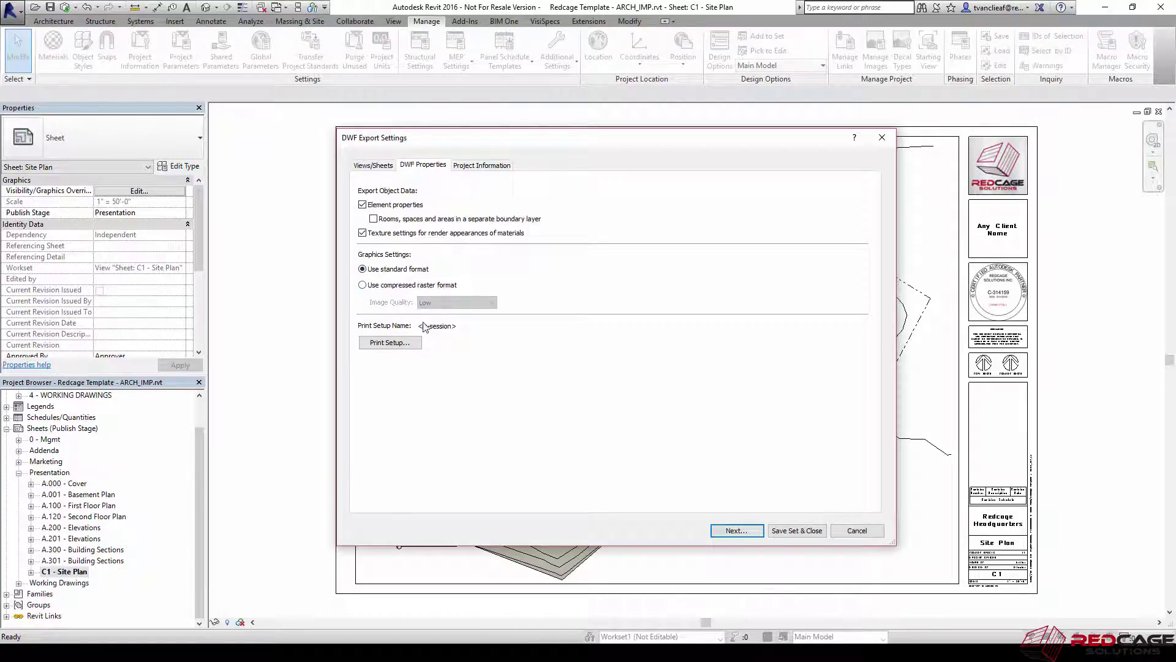
- Review the export's Print Setup and then check the Project Information parameters
left_click(387, 344)
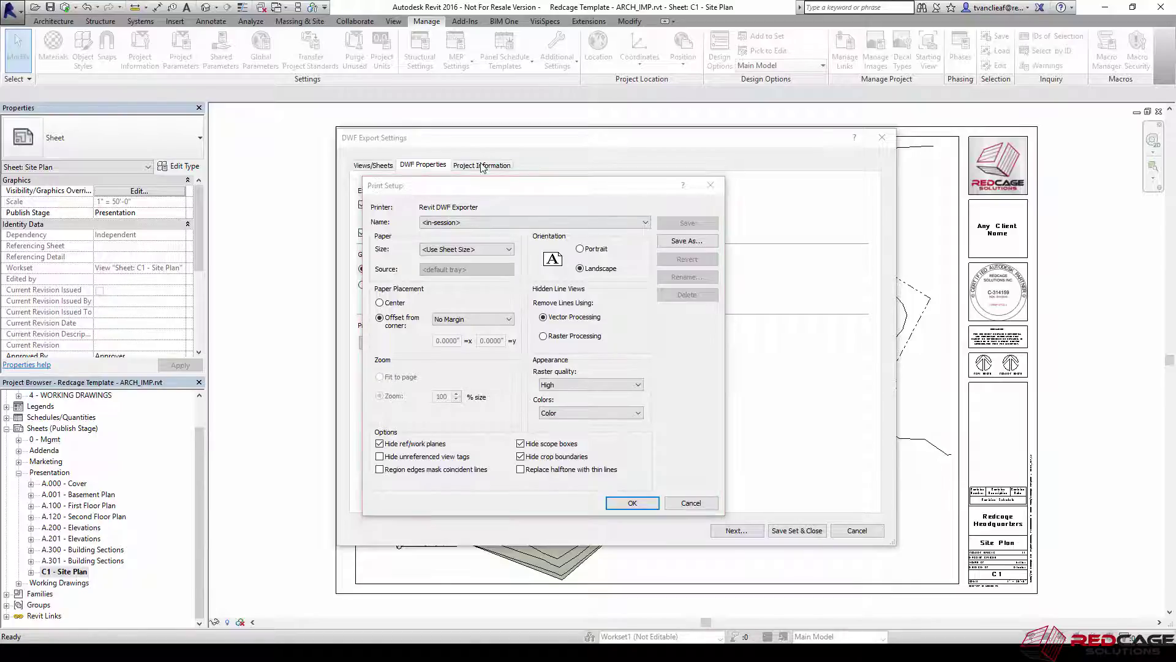
left_click(631, 502)
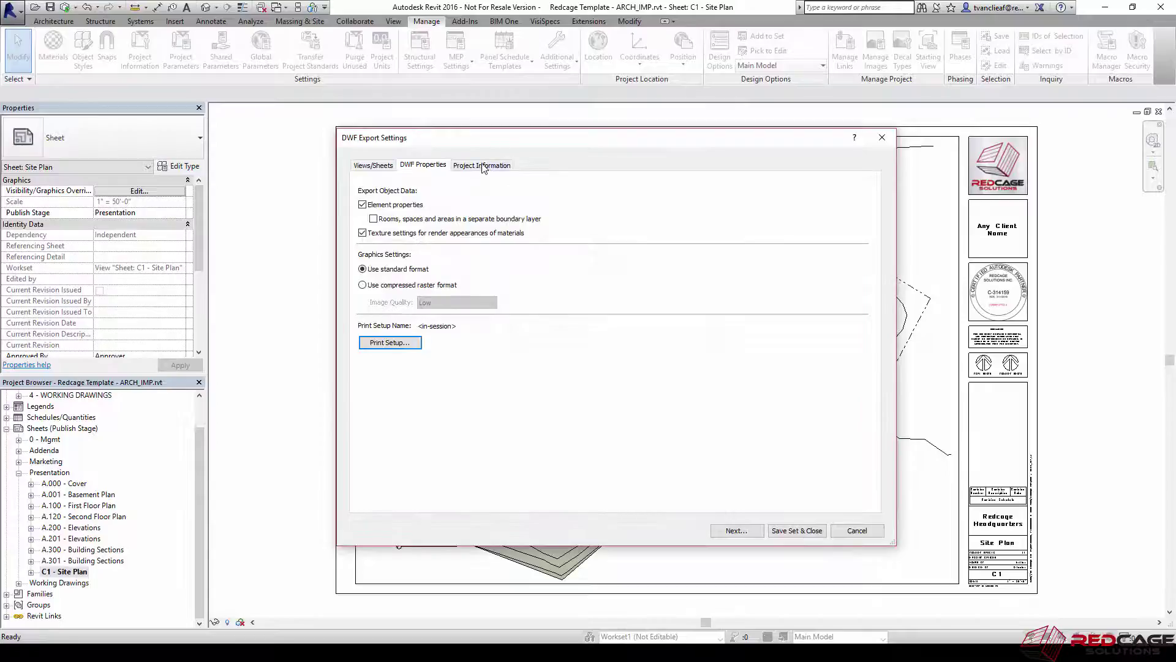
left_click(484, 166)
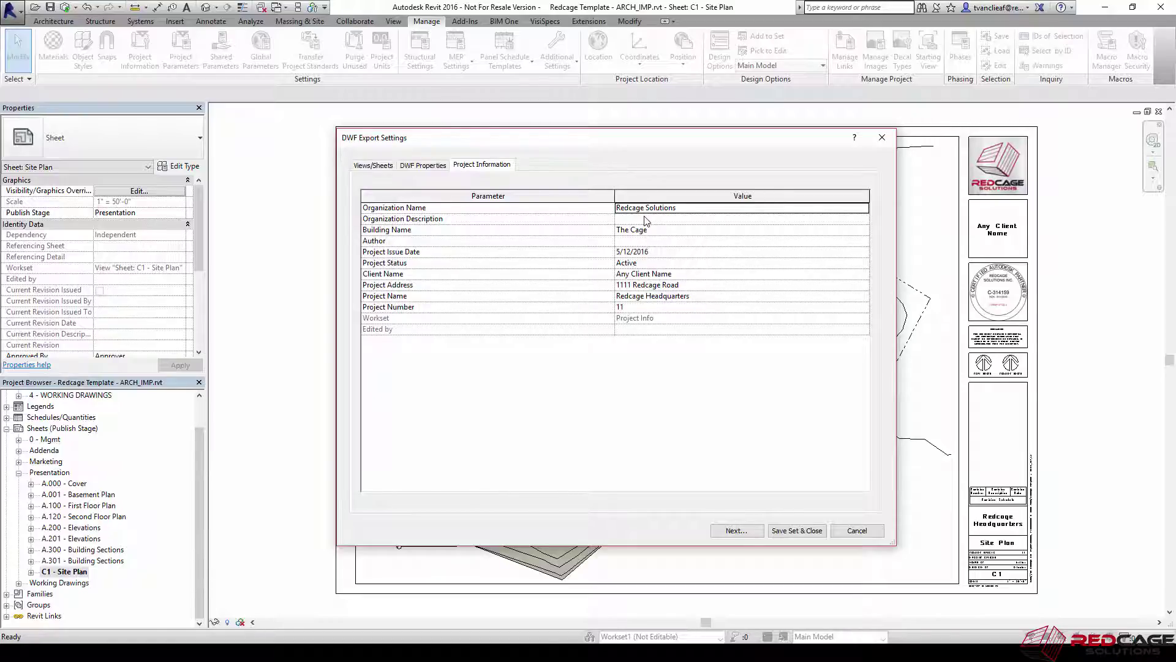
- Include the user's 3D view and sheets A.000, A.001, A.100, A.120, A.200, A.201, A.300, A.301
left_click(373, 165)
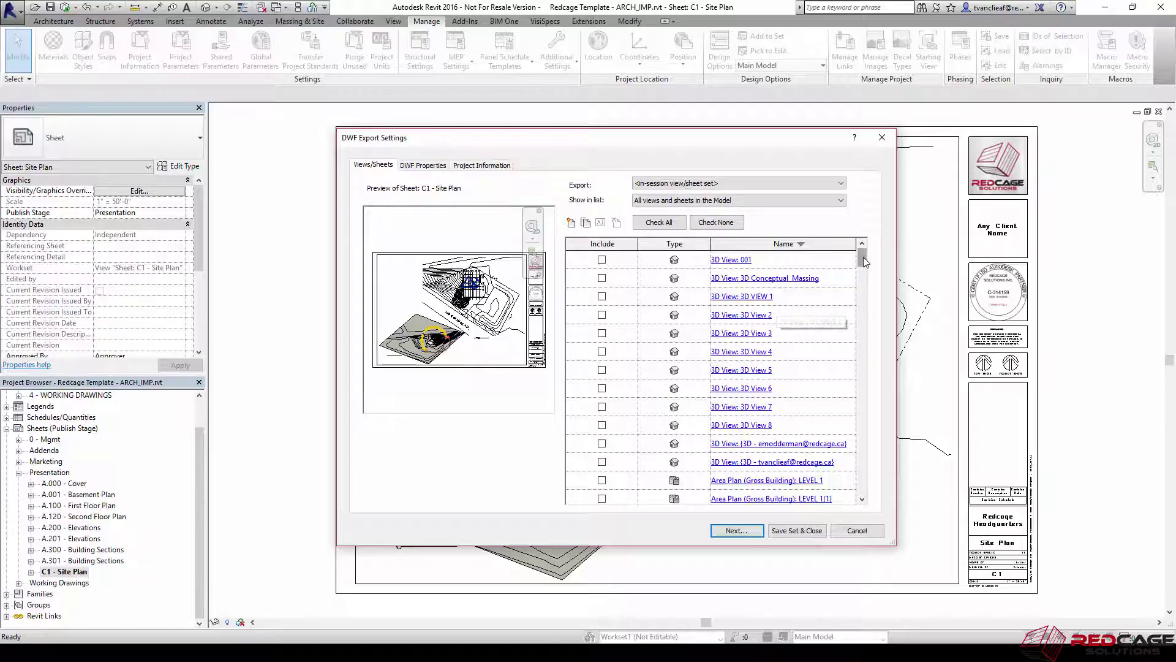
scroll(772, 361, "down", 3)
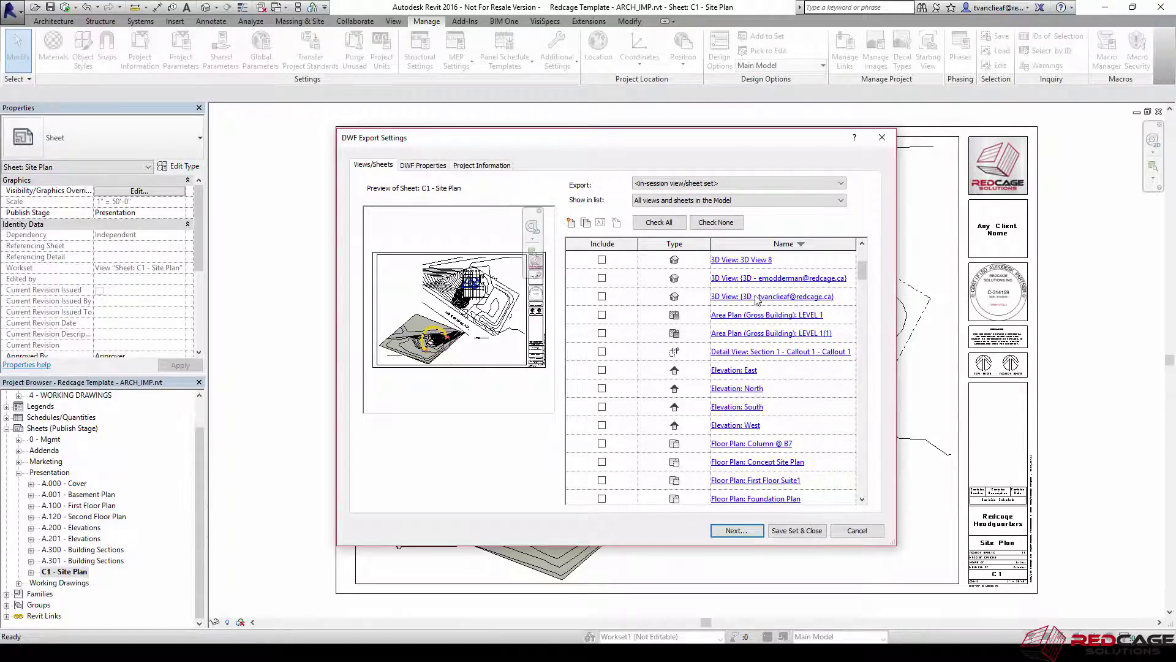
left_click(602, 297)
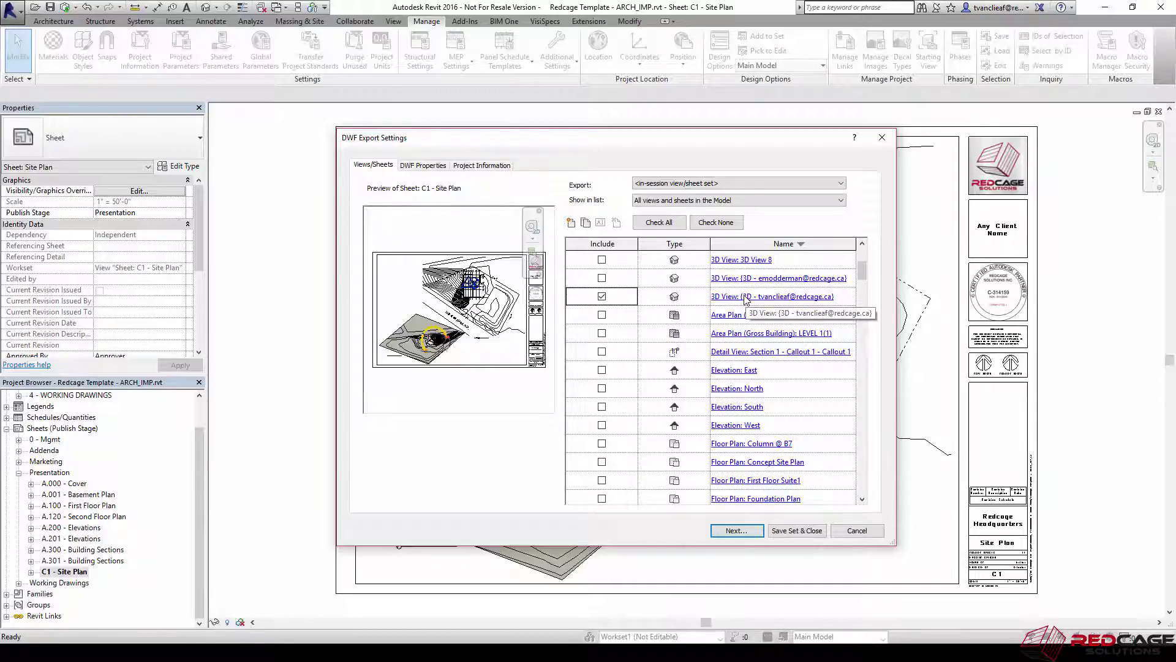
scroll(753, 389, "down", 6)
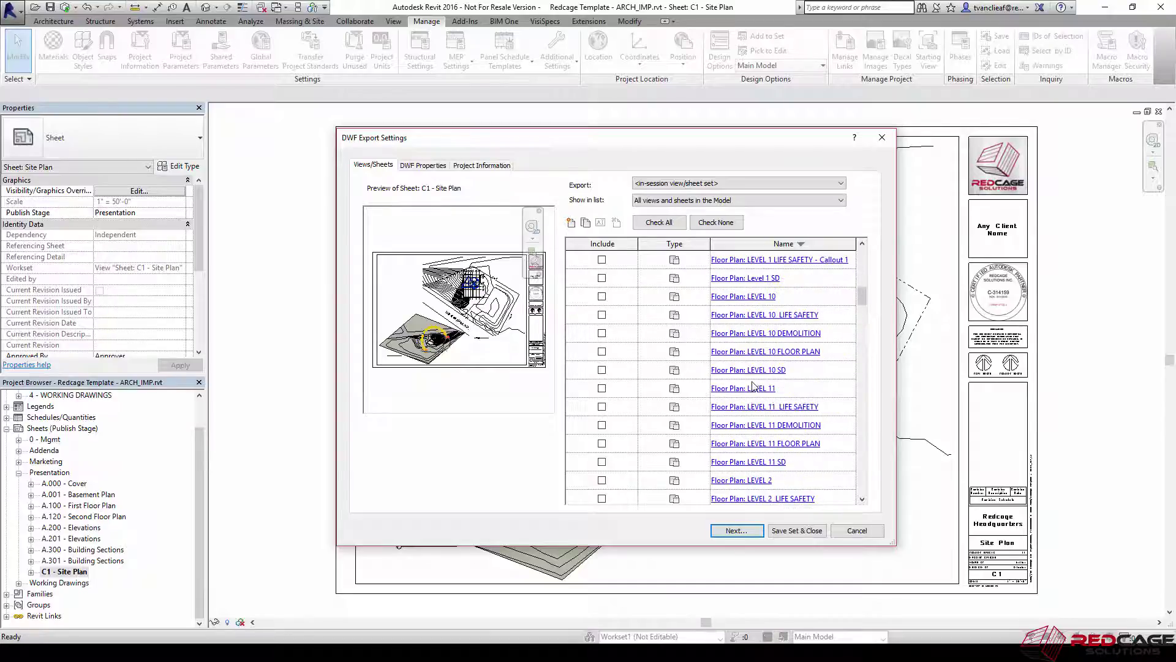
scroll(754, 390, "down", 10)
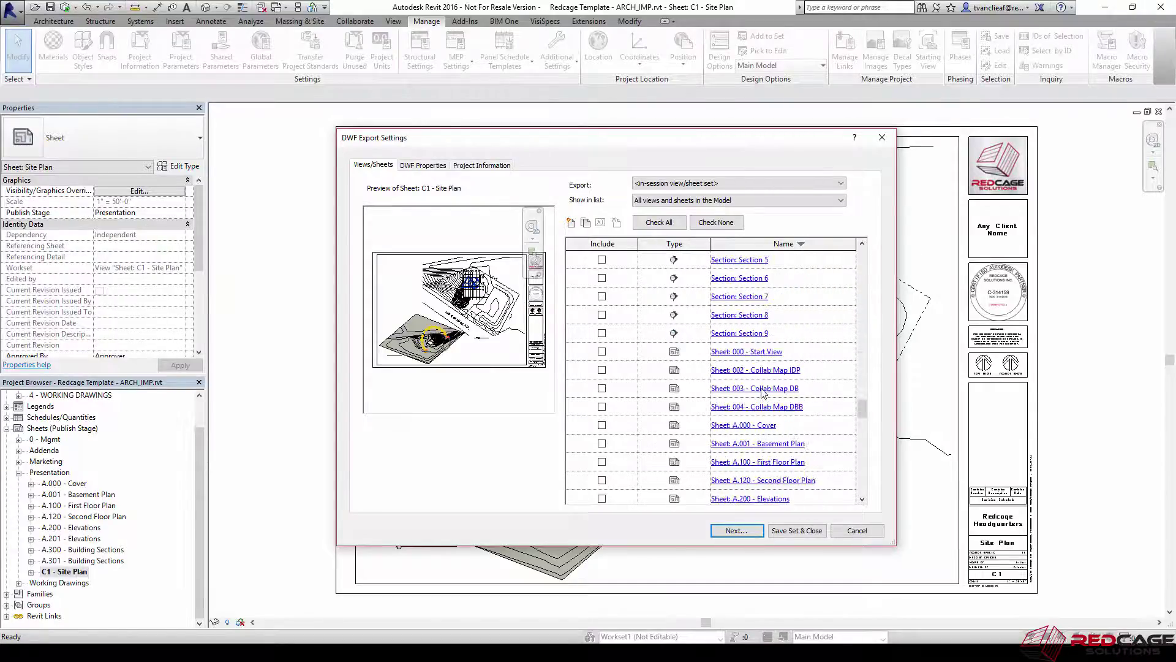
scroll(763, 392, "up", 2)
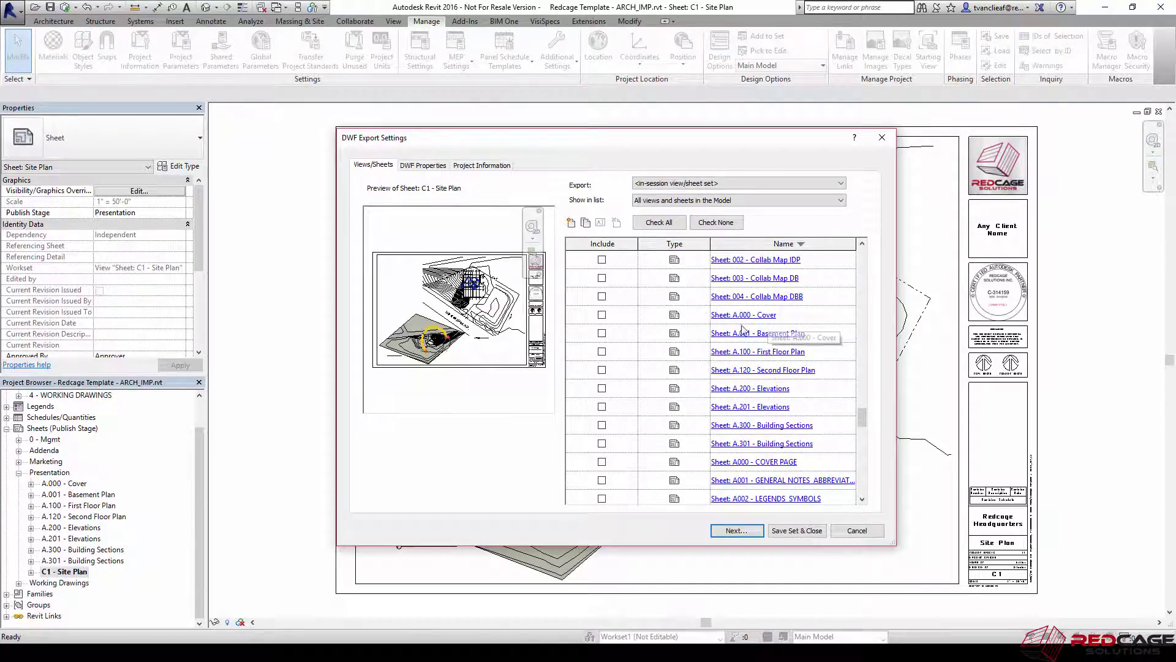
left_click(601, 315)
left_click(601, 333)
left_click(602, 352)
left_click(601, 370)
left_click(602, 388)
left_click(601, 407)
left_click(601, 426)
left_click(602, 443)
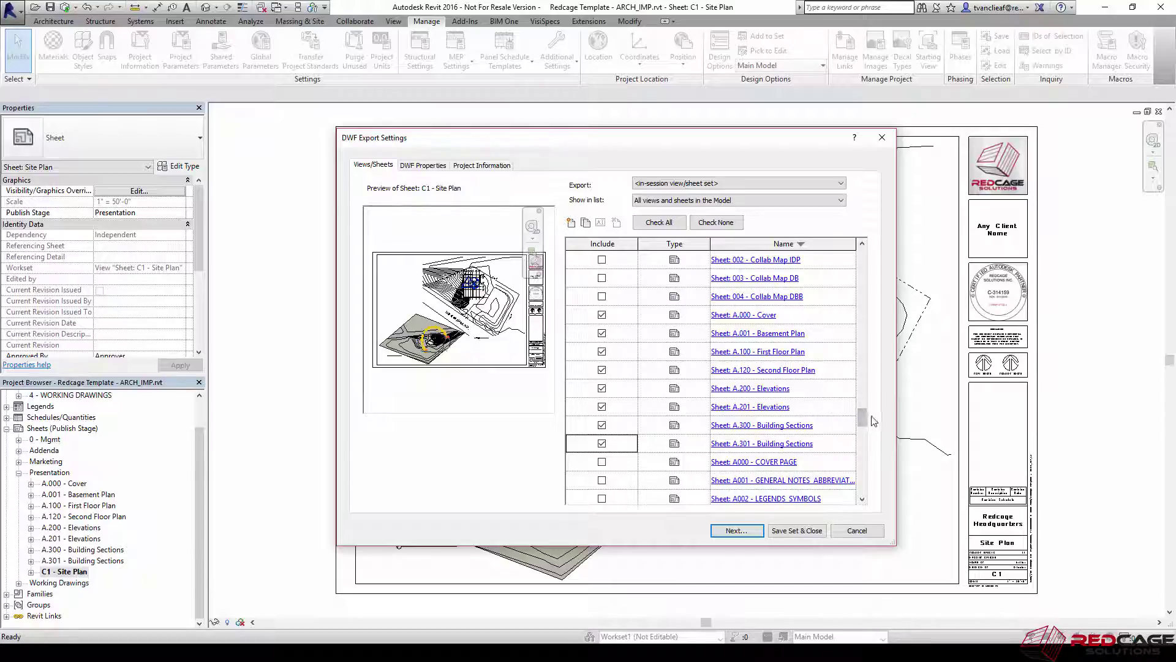
left_click_drag(864, 421, 860, 463)
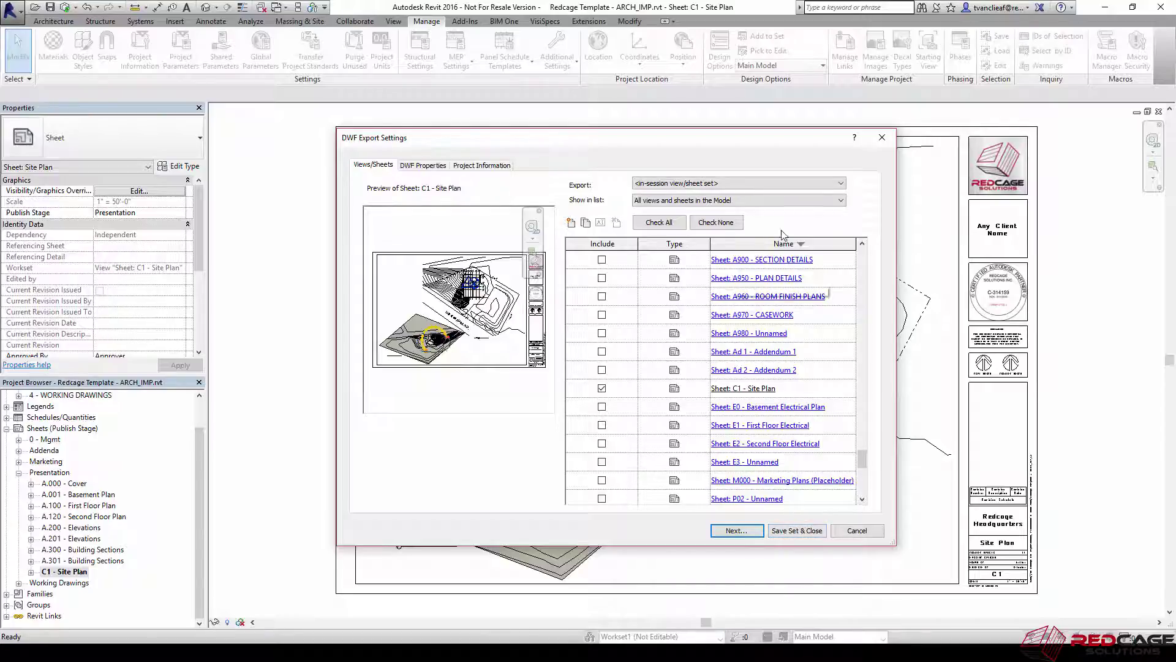
- Keep the list showing all views and sheets and the export set as in-session
left_click(821, 200)
left_click(821, 185)
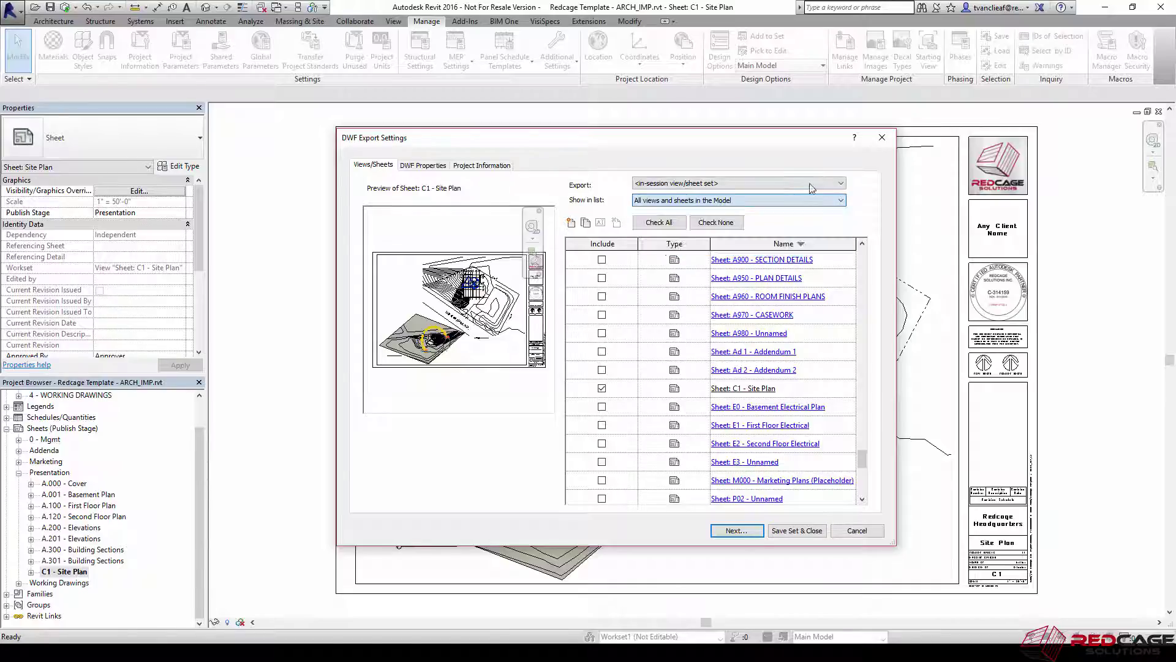
left_click(755, 184)
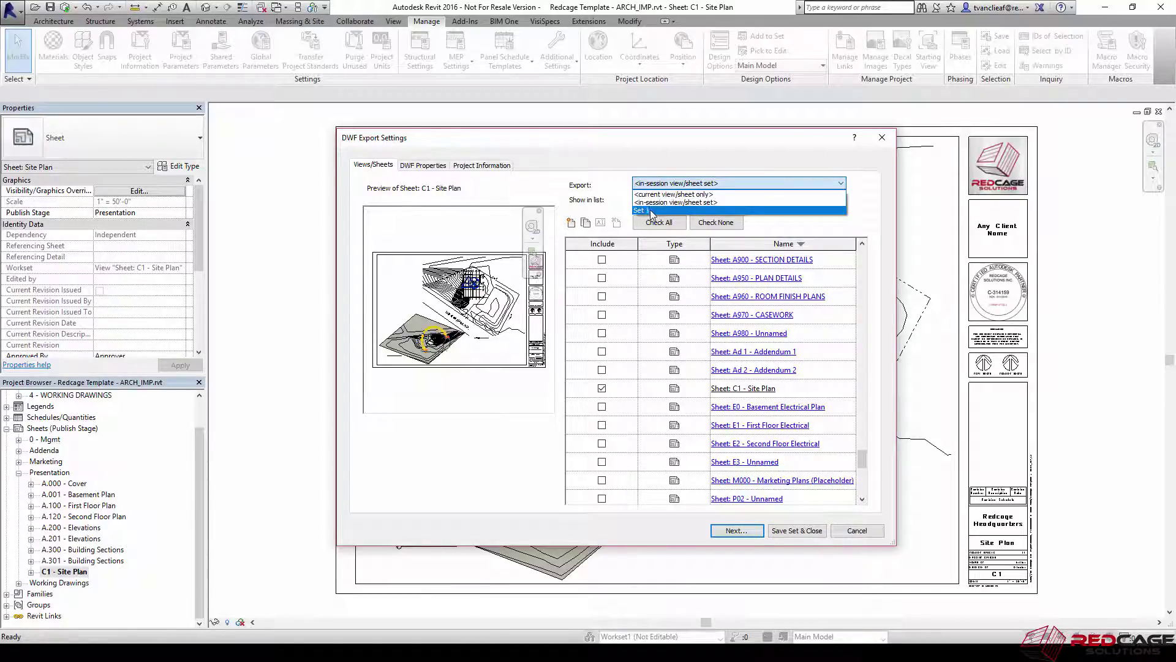
left_click(816, 219)
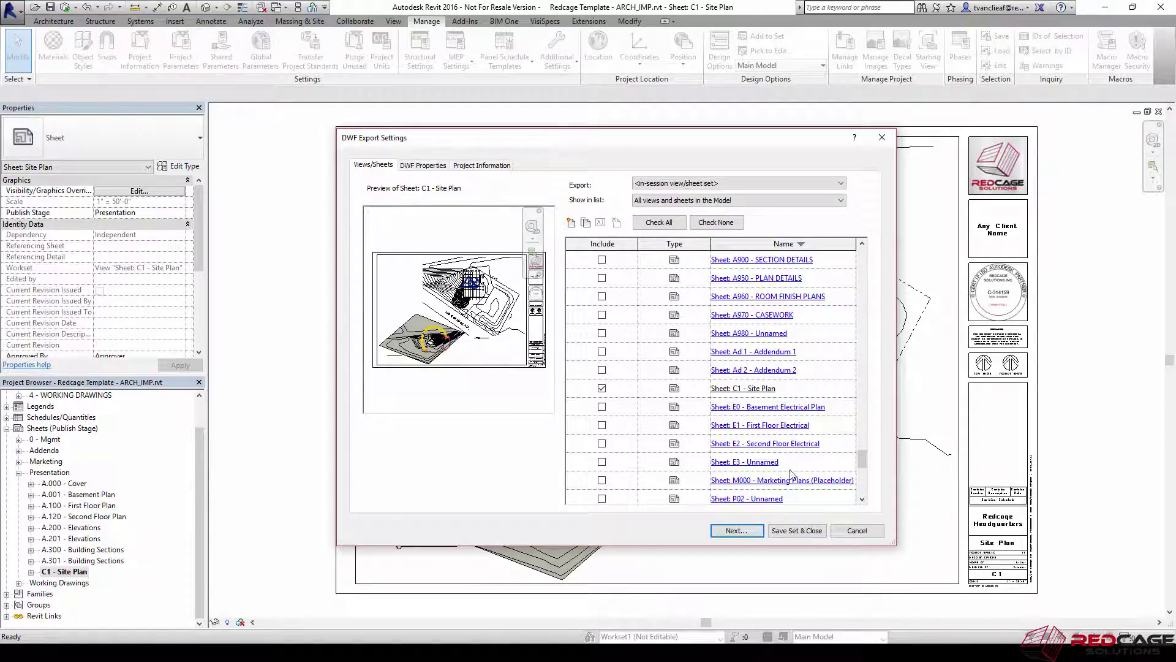
- Export the selected views and sheets as a DWFx file saved to the Desktop
left_click(735, 530)
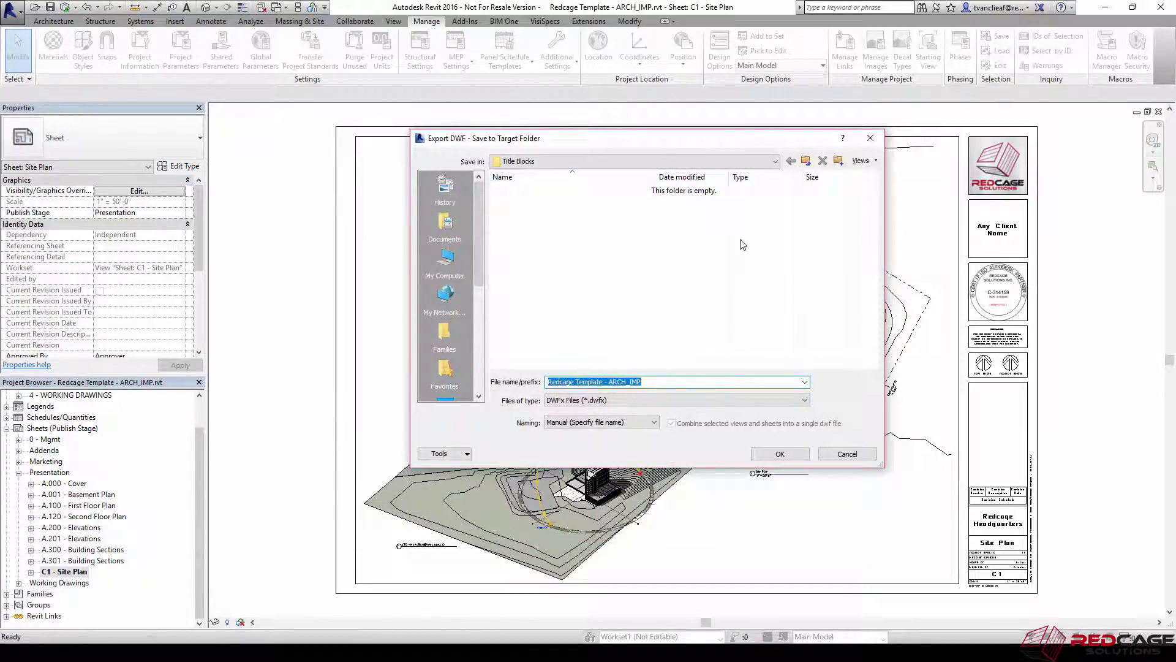
left_click(774, 161)
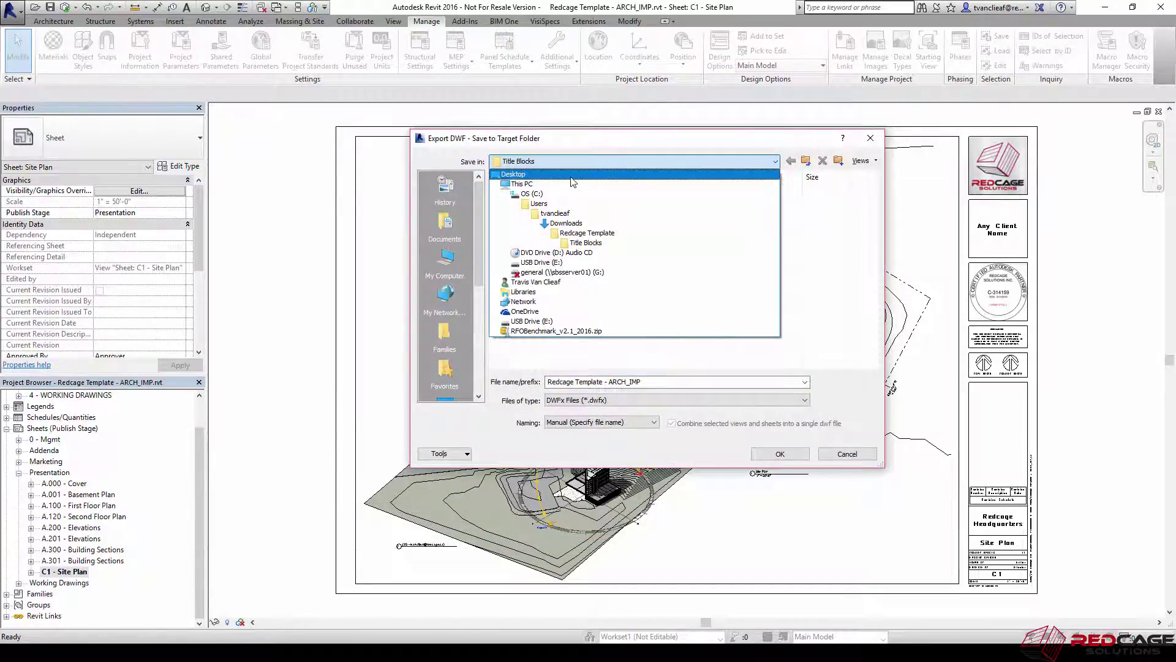
left_click(549, 171)
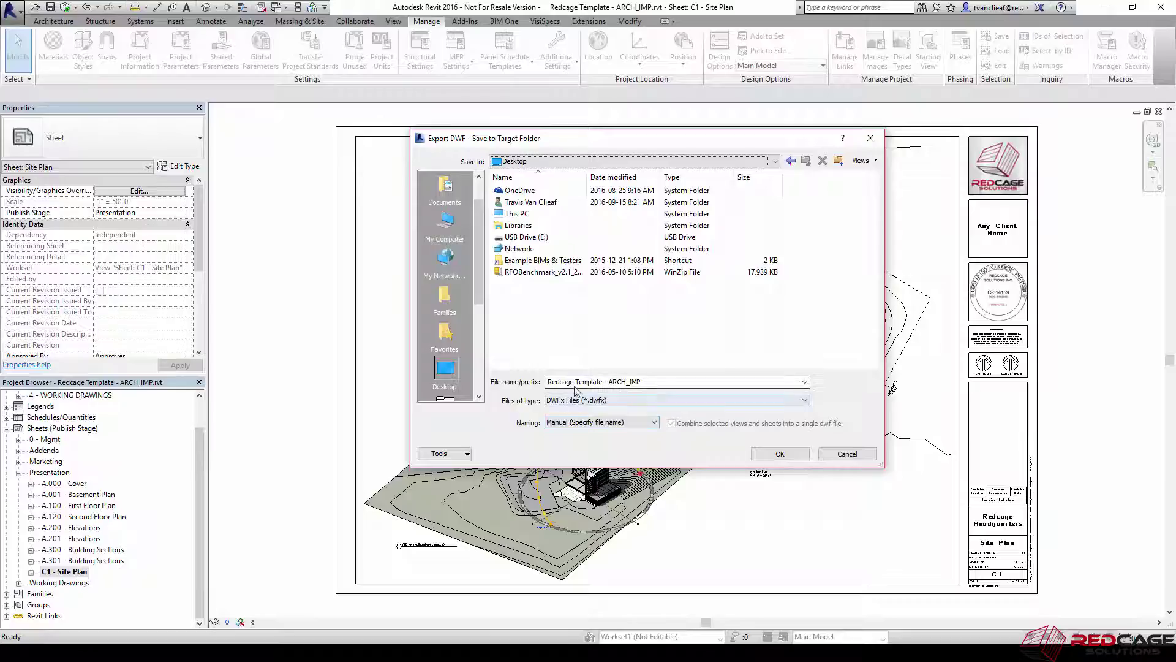
left_click(780, 456)
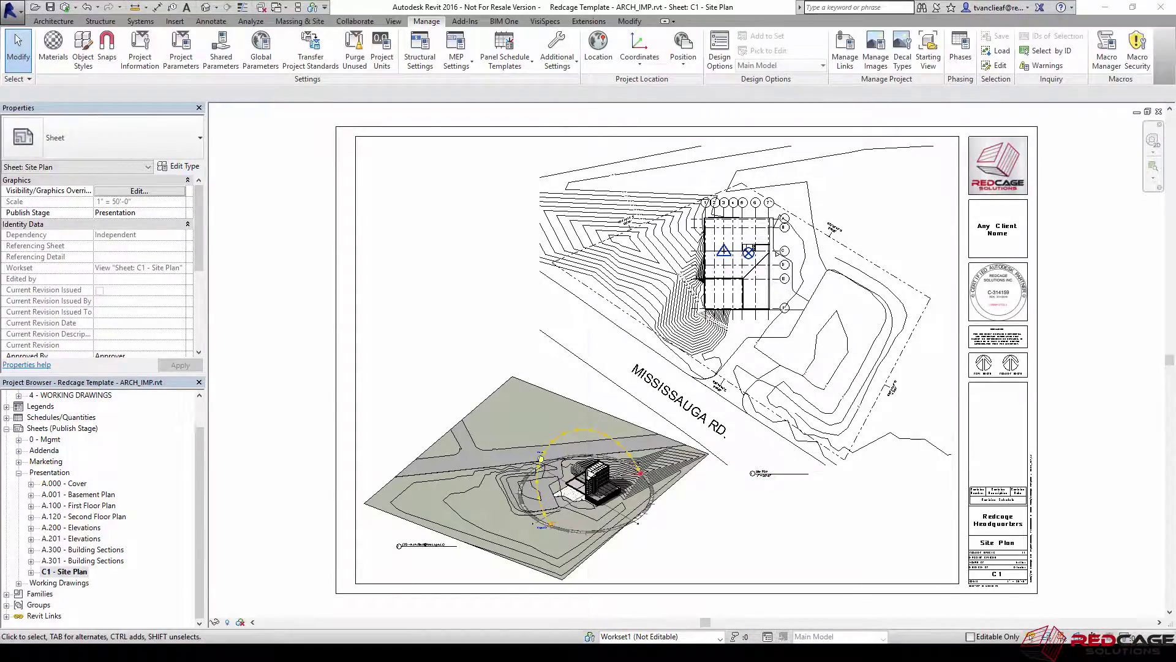
- Search the Start menu for 'design' and launch Autodesk Design Review 2013
key("super")
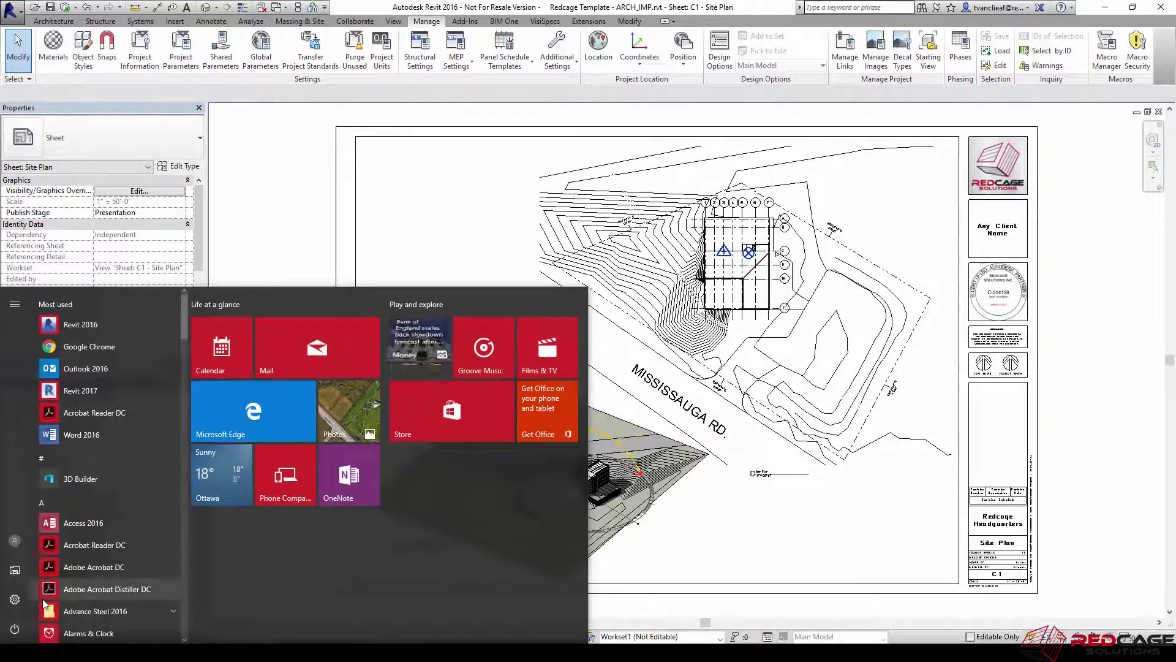
type("design")
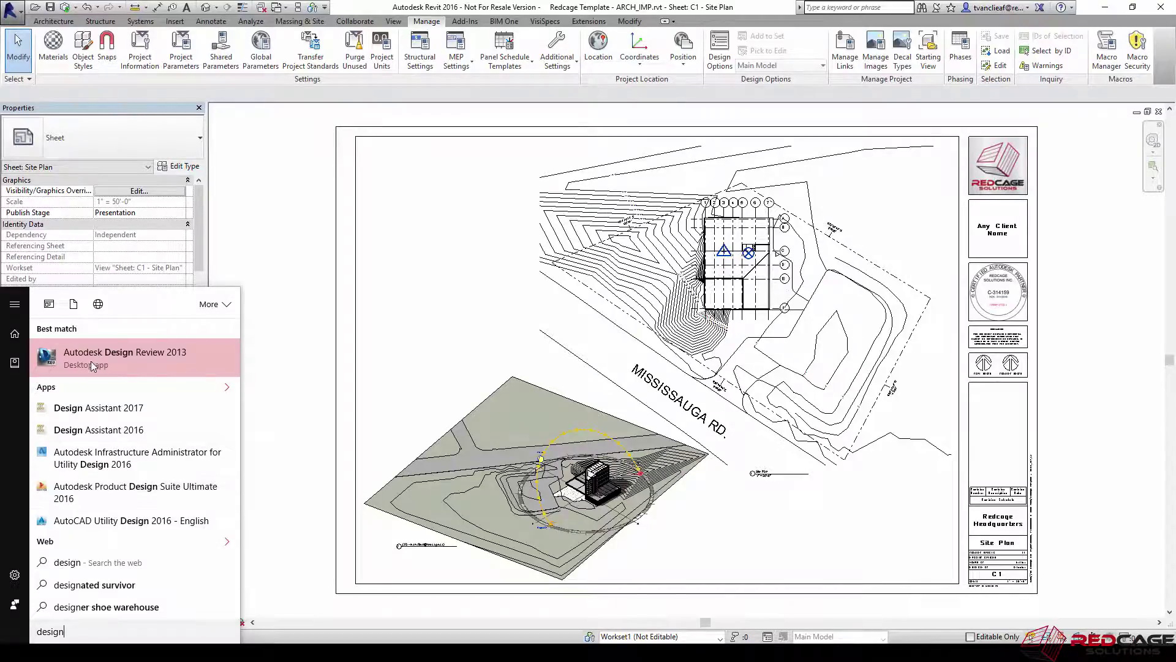
left_click(176, 355)
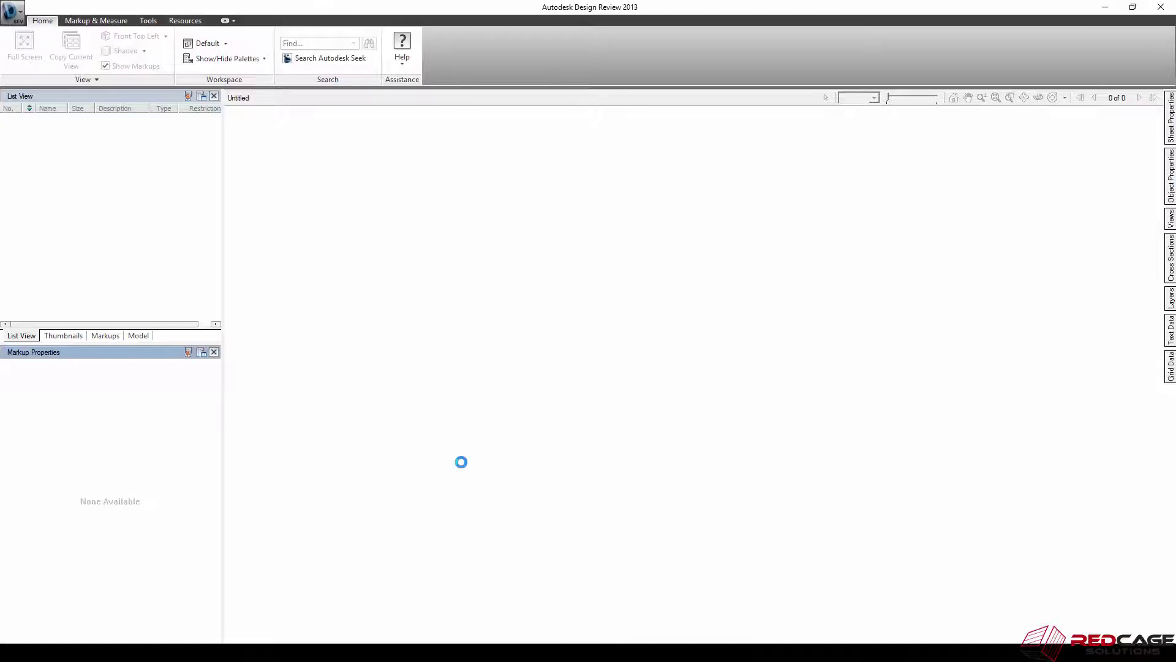
- Open Redcage Template - ARCH_IMP.dwfx from the Desktop in Design Review
left_click(19, 20)
mouse_move(75, 71)
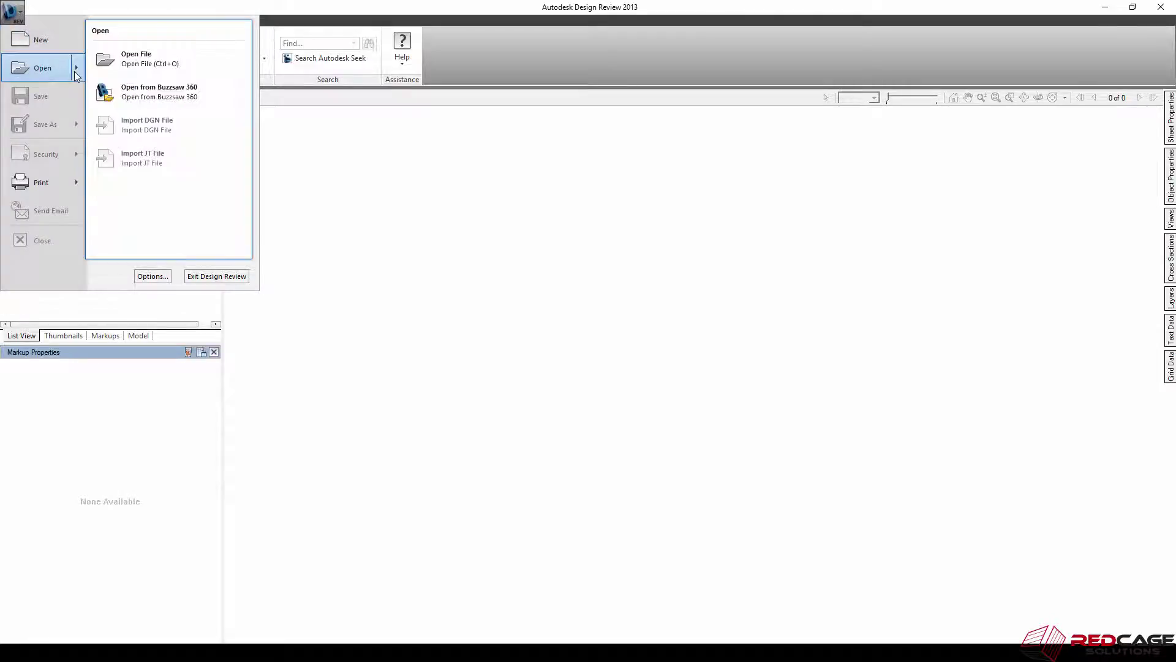
left_click(146, 61)
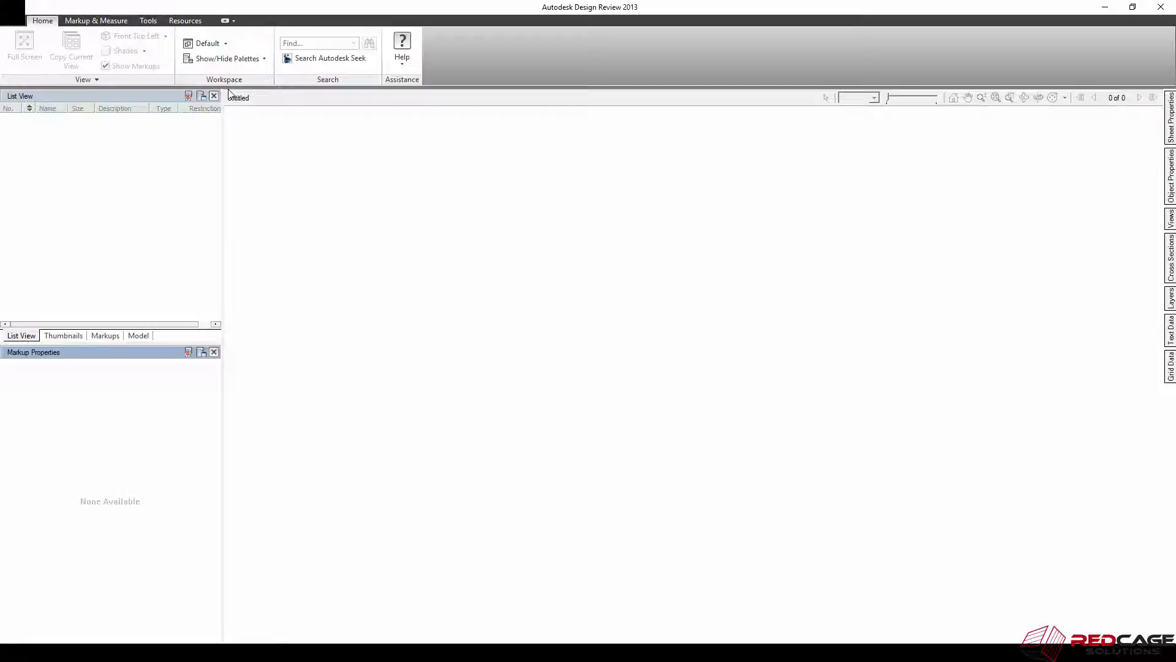
left_click(219, 31)
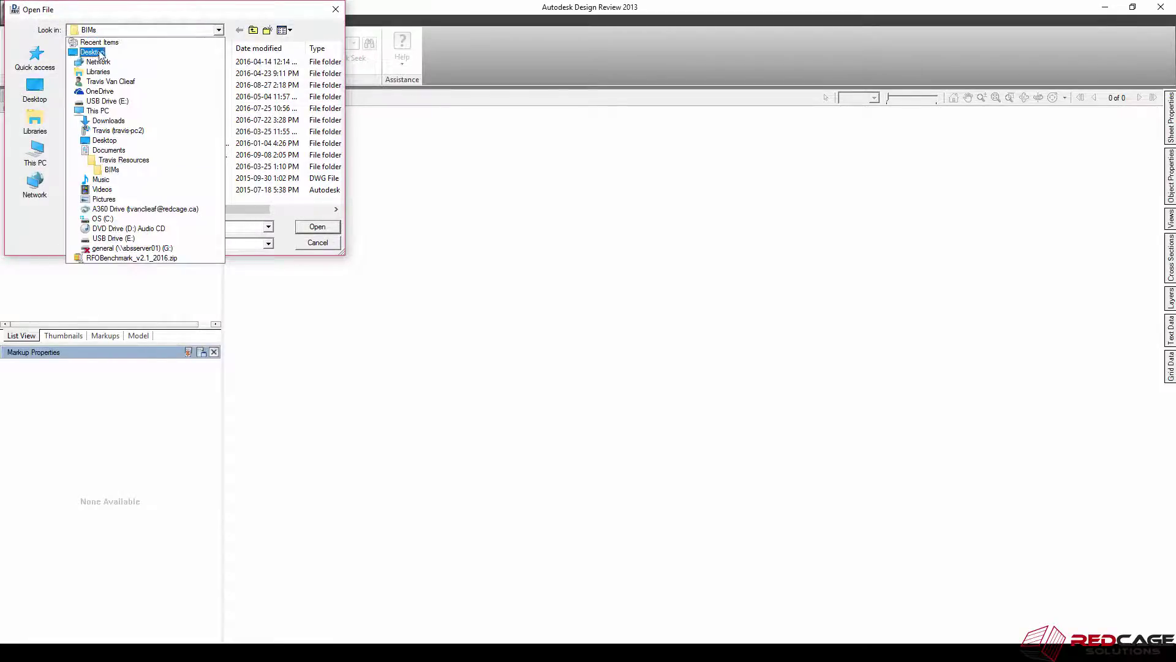
left_click(95, 52)
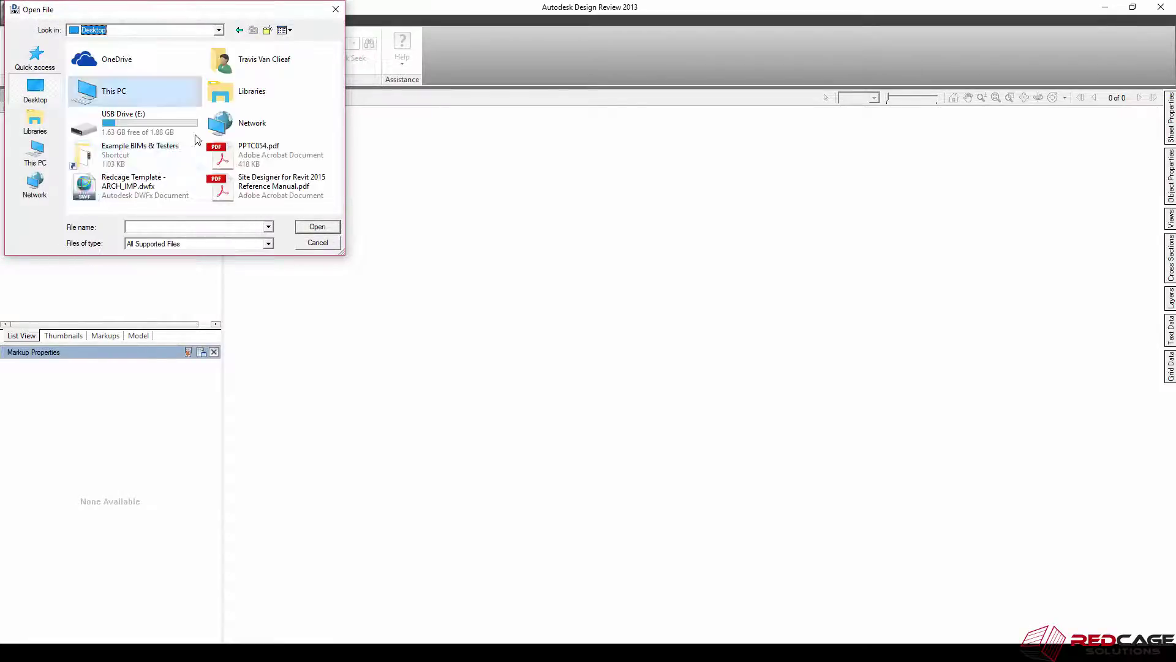
left_click(123, 190)
left_click(318, 227)
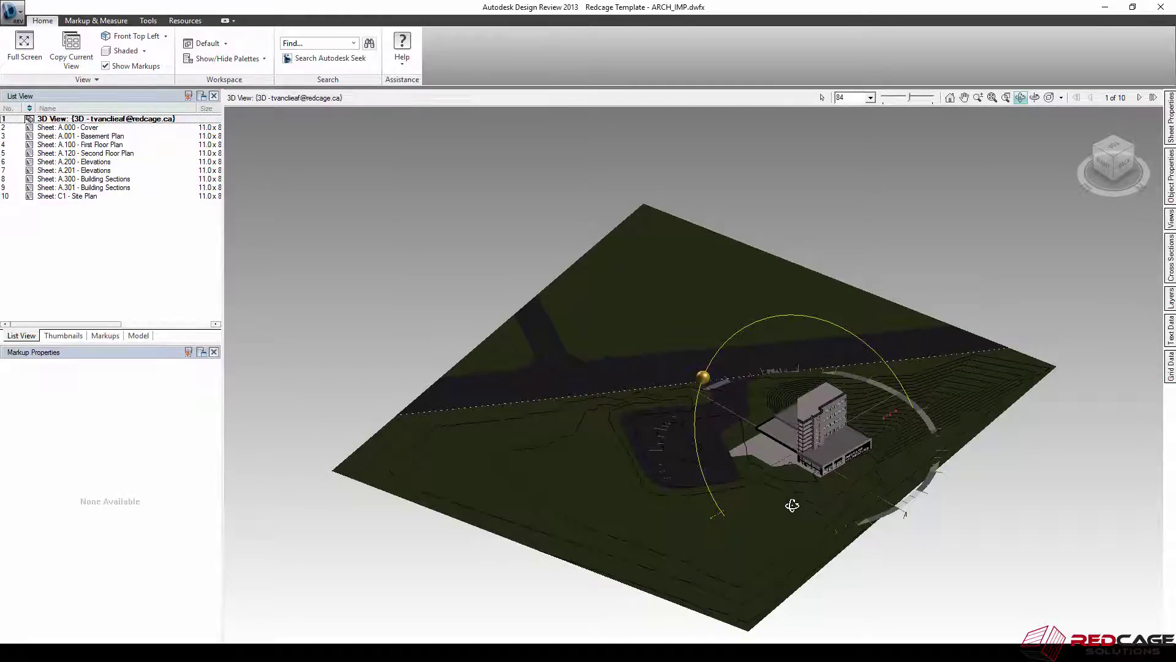
- Orbit and zoom to look down on the warehouse building, then show the Tools ribbon
left_click_drag(793, 504, 882, 453)
scroll(839, 433, "up", 5)
scroll(730, 364, "down", 3)
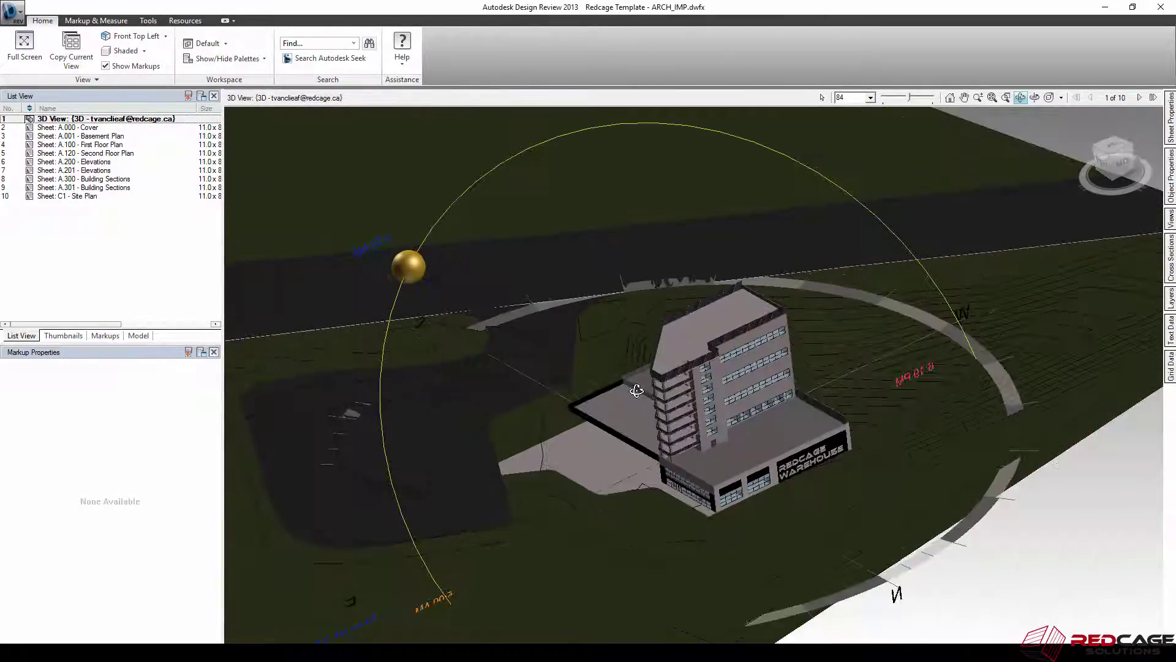
left_click_drag(673, 414, 765, 446)
scroll(688, 441, "down", 3)
scroll(766, 447, "up", 3)
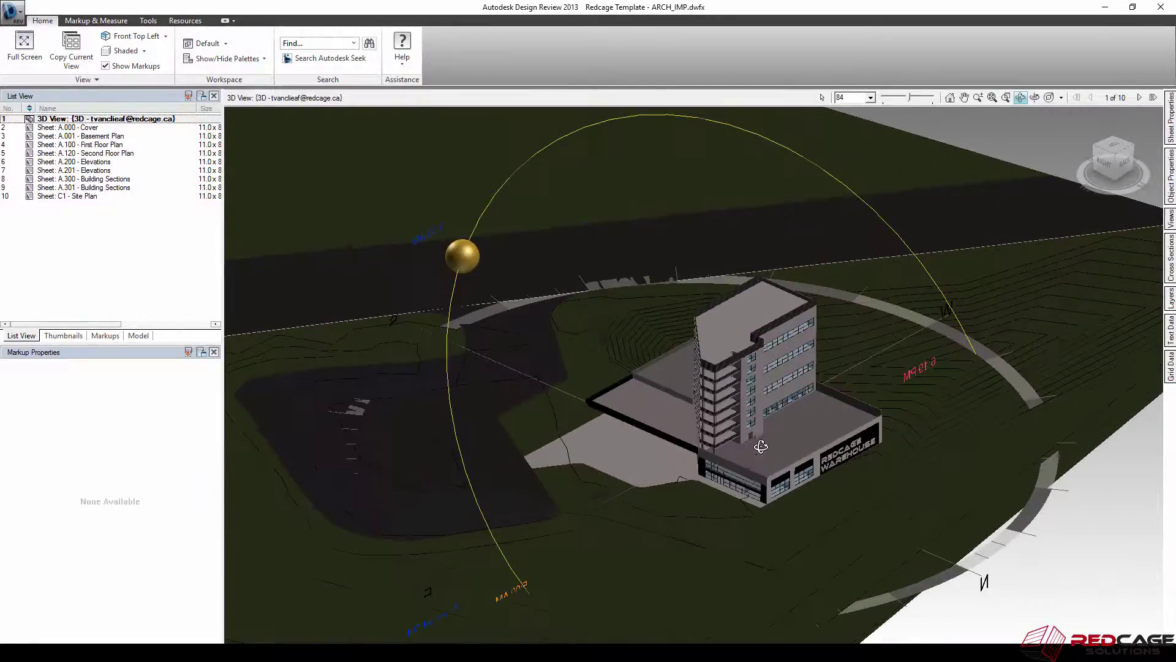
left_click(148, 21)
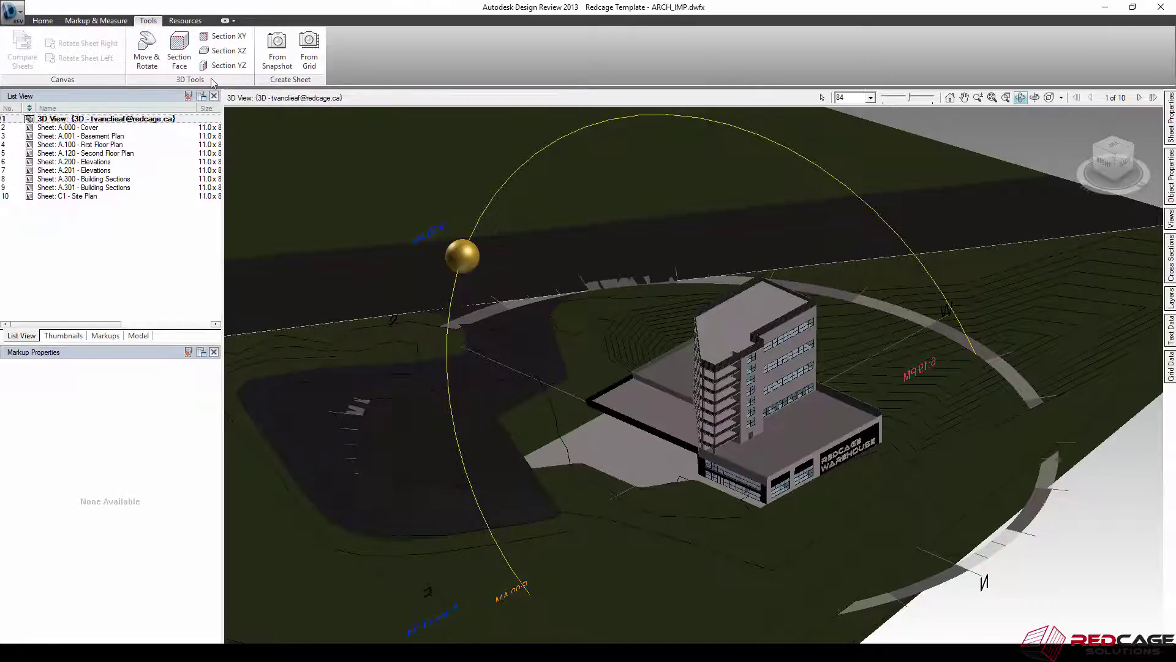
- Slice the building with a Section XY plane, slide the plane, and zoom onto the exposed floor slabs
left_click(179, 52)
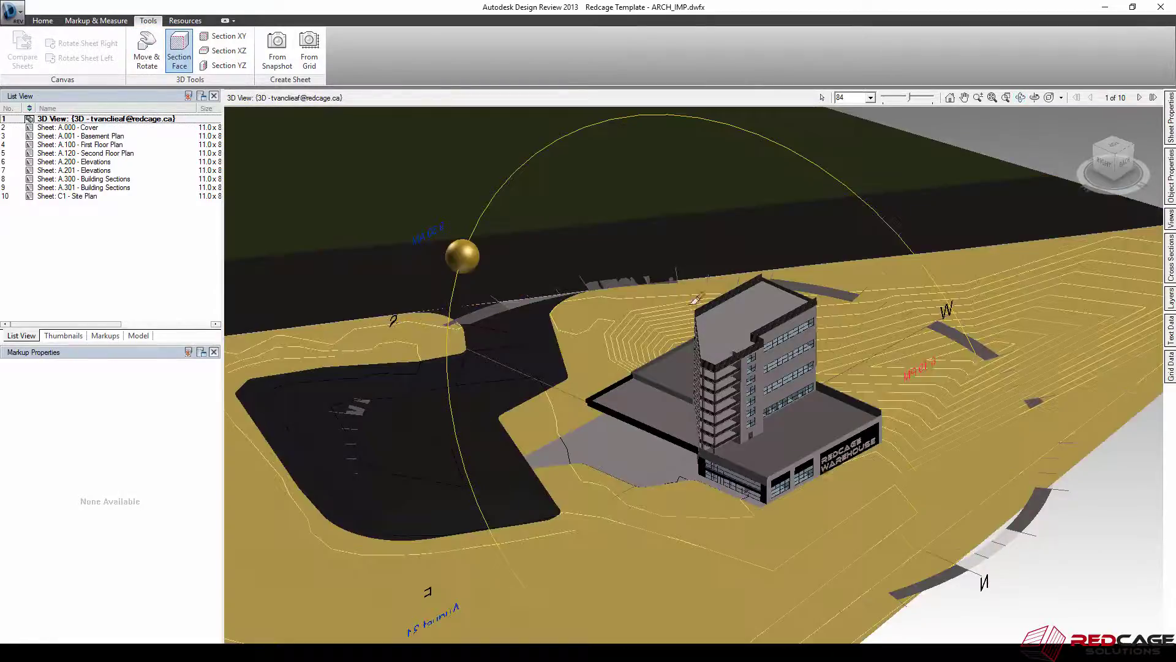
scroll(830, 438, "up", 3)
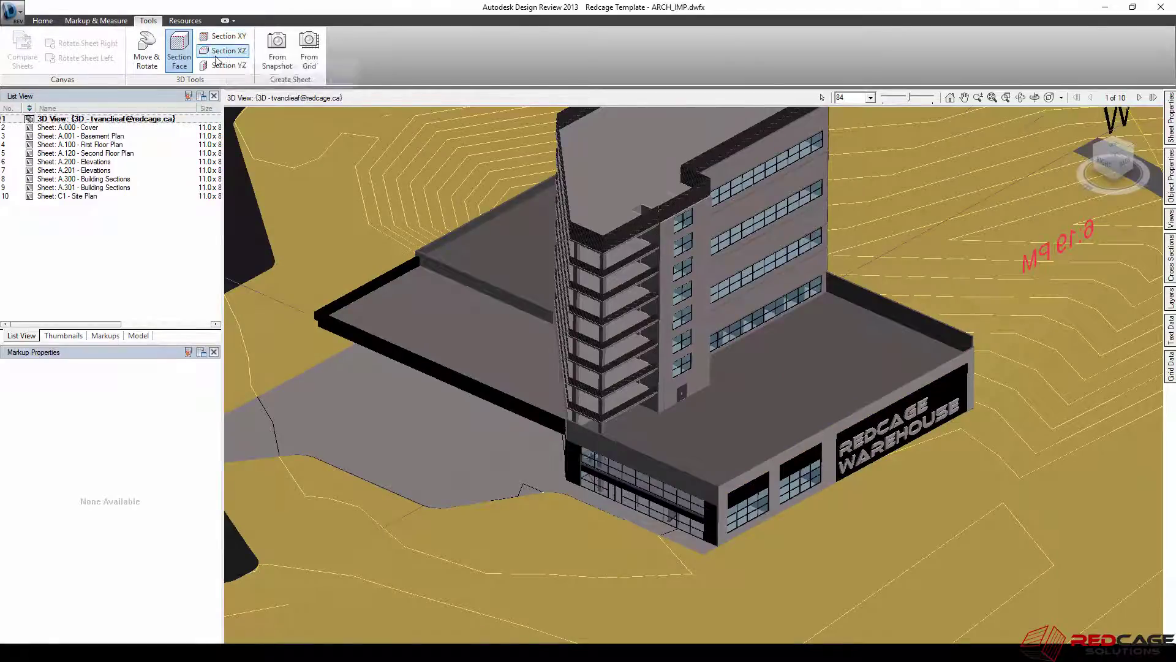
left_click(228, 38)
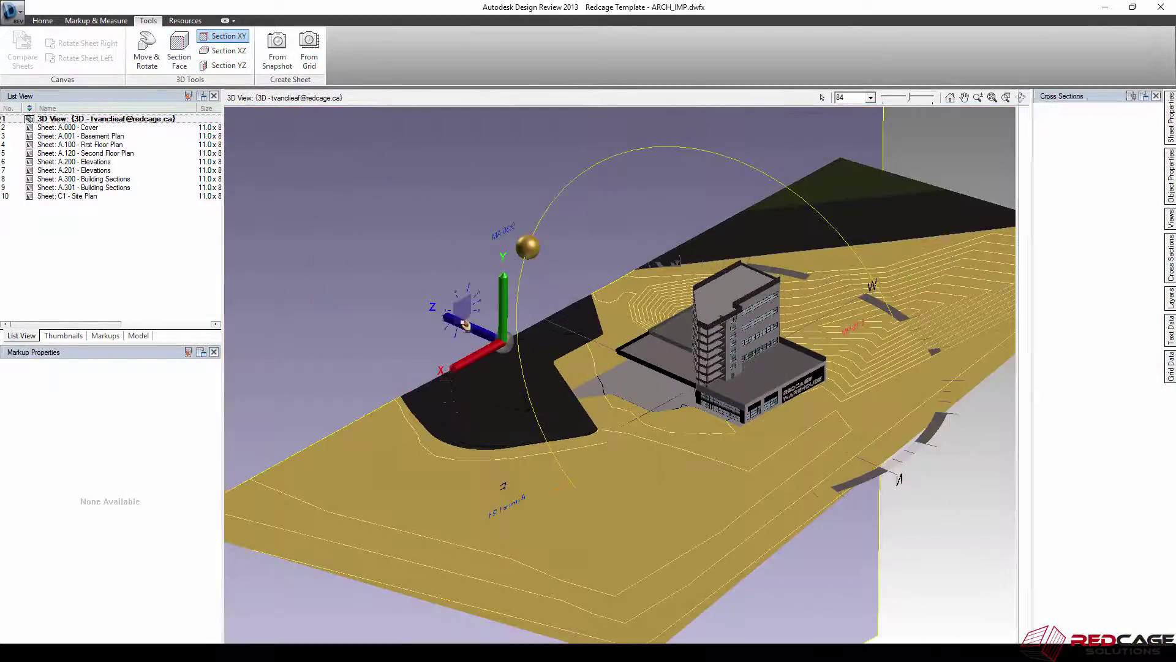
key("Escape")
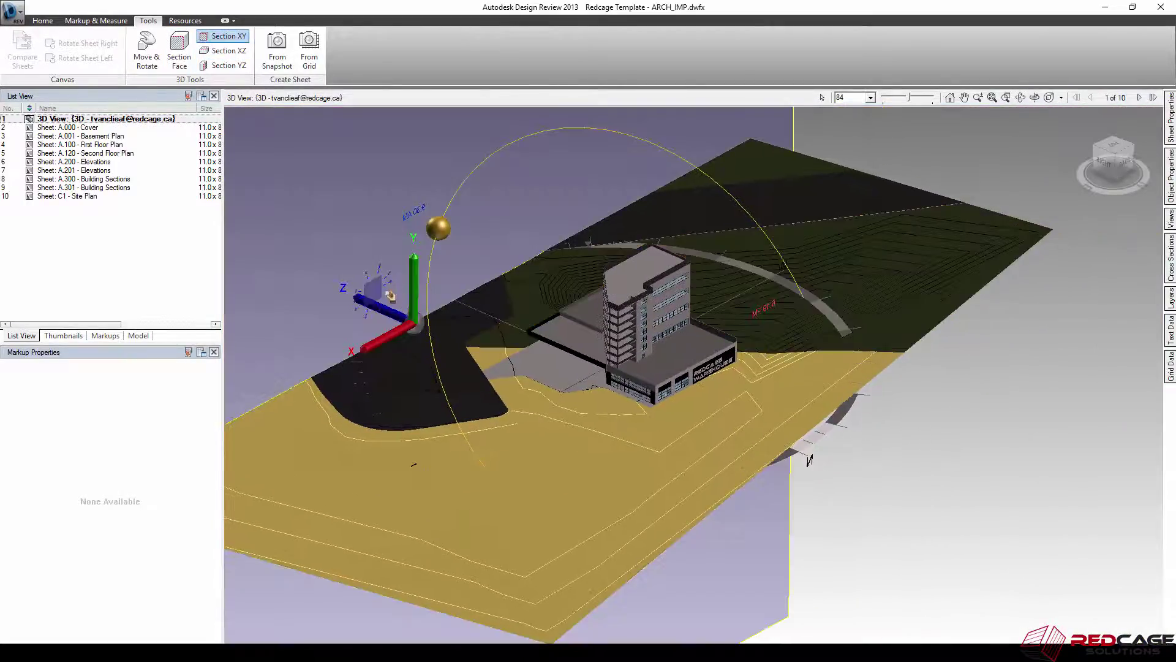
left_click_drag(399, 337, 536, 395)
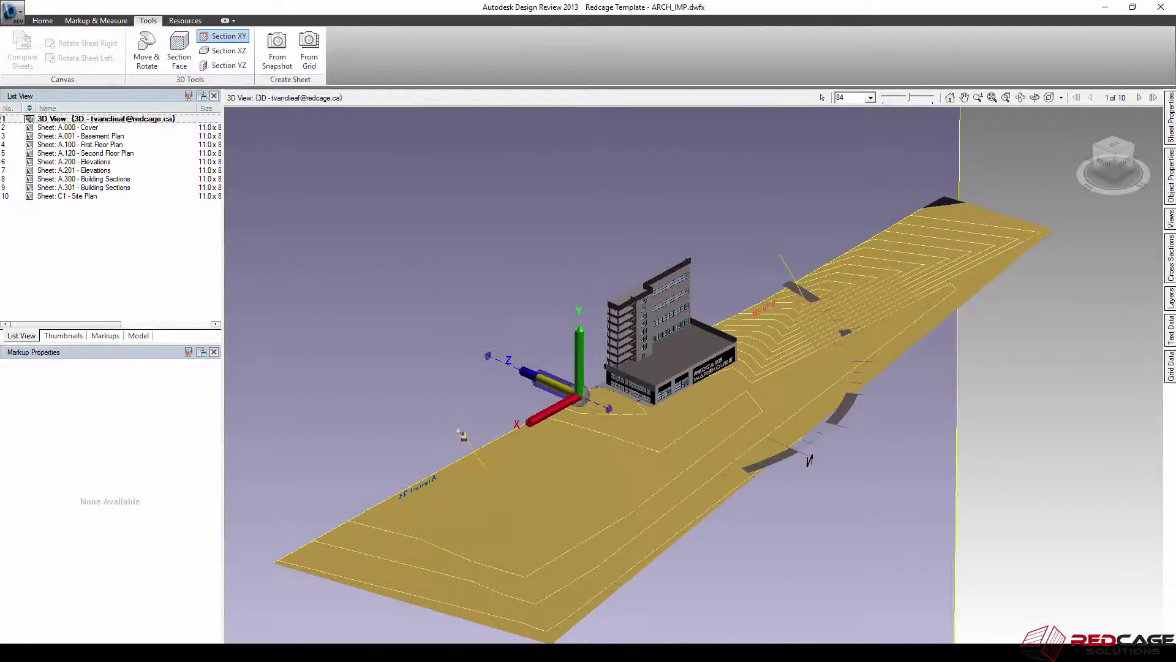
key("Escape")
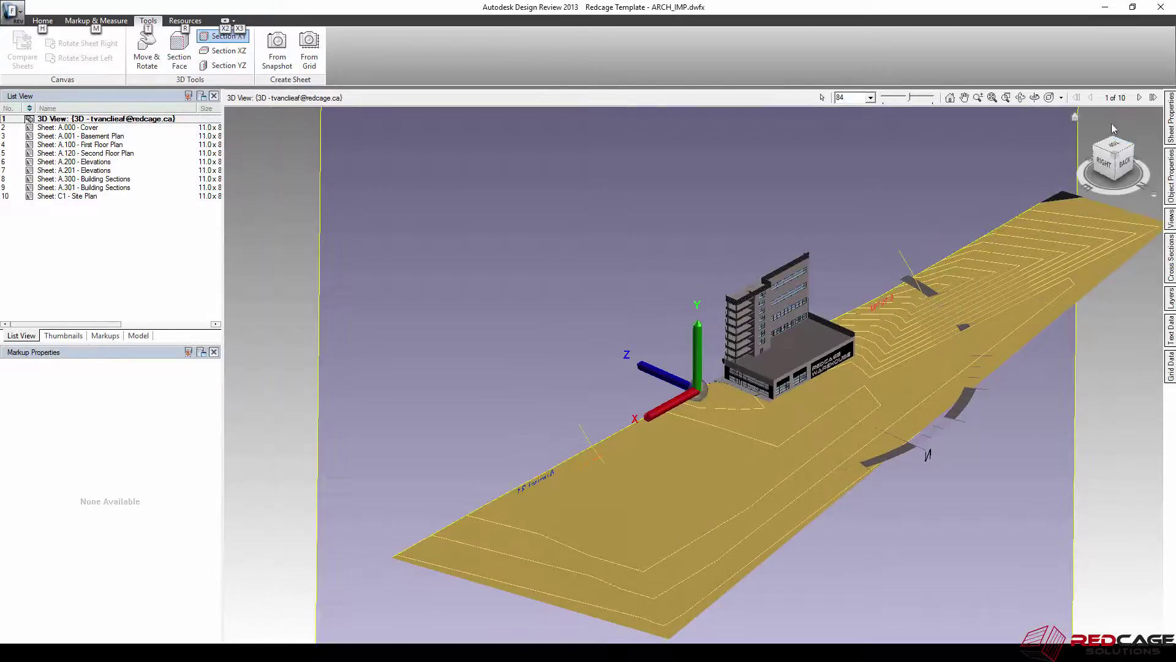
left_click(1097, 150)
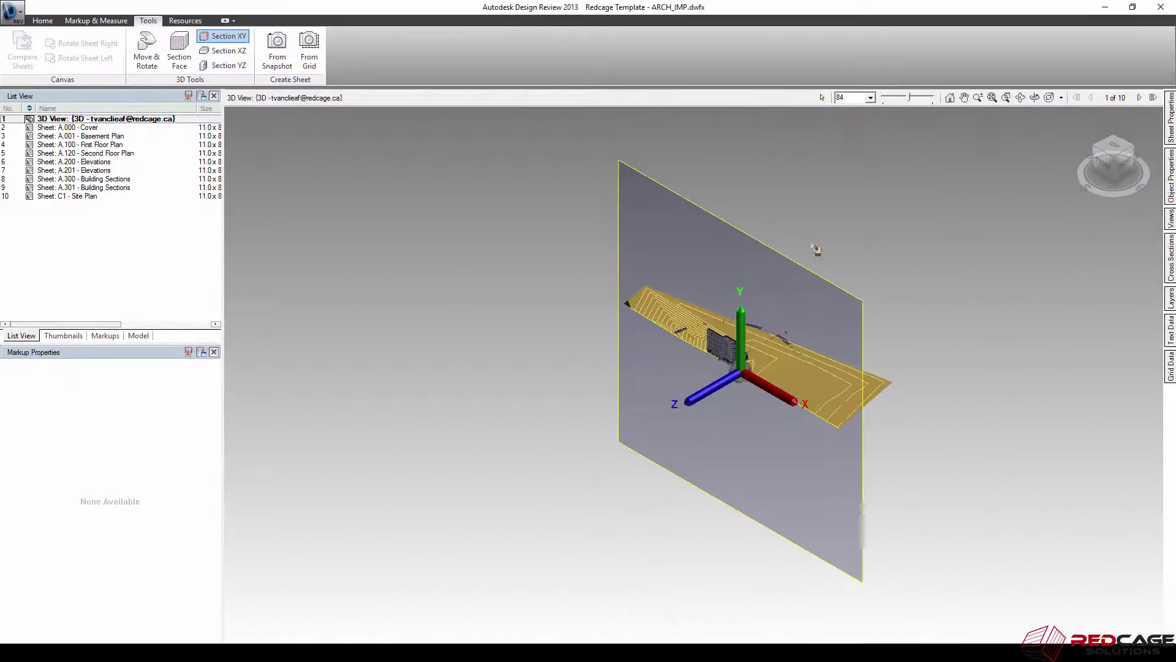
scroll(713, 343, "down", 2)
scroll(720, 345, "up", 6)
scroll(720, 344, "up", 5)
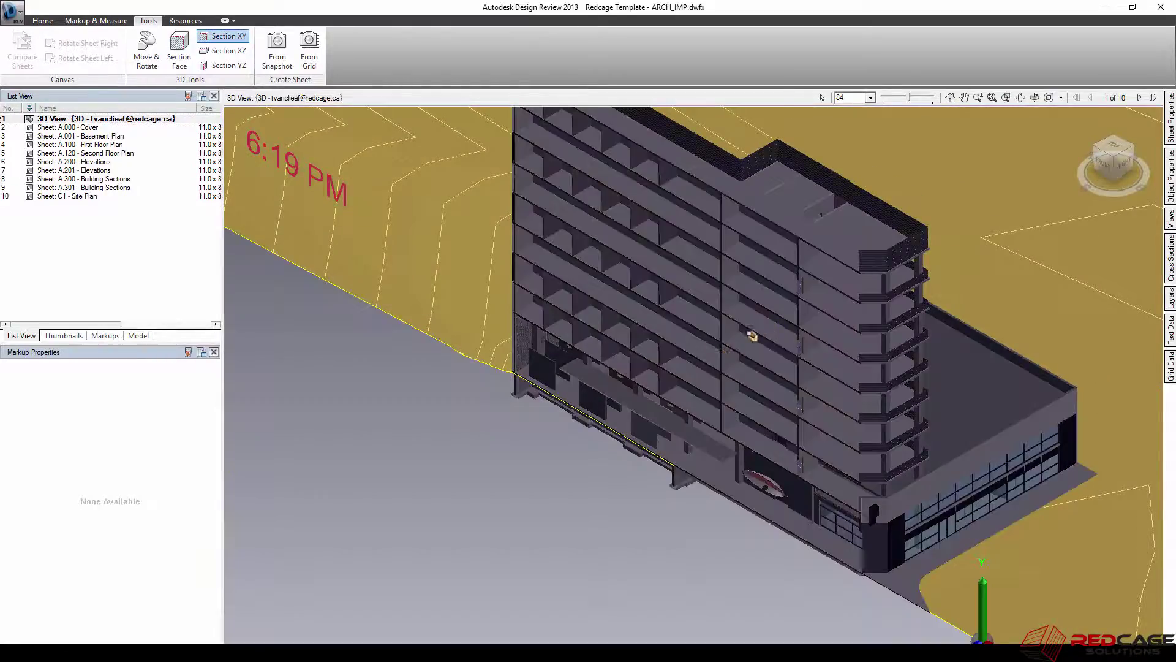
scroll(711, 352, "down", 1)
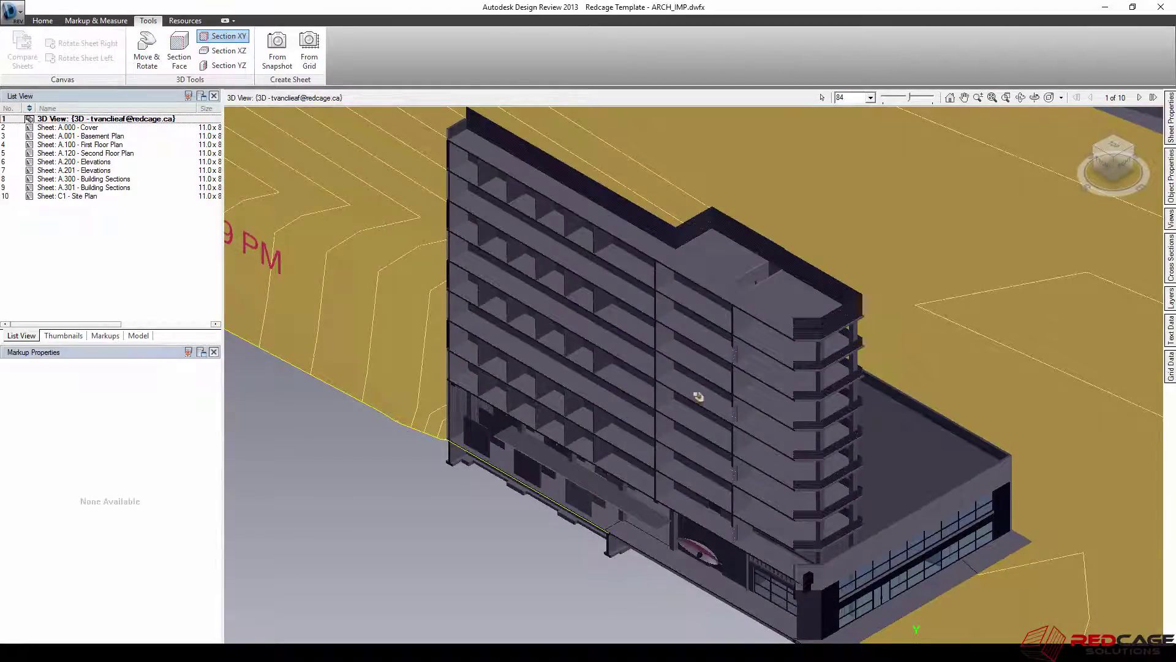
- Frame the sectioned building and capture it as sheet Snapshot 1.tif at 729x758
left_click(283, 62)
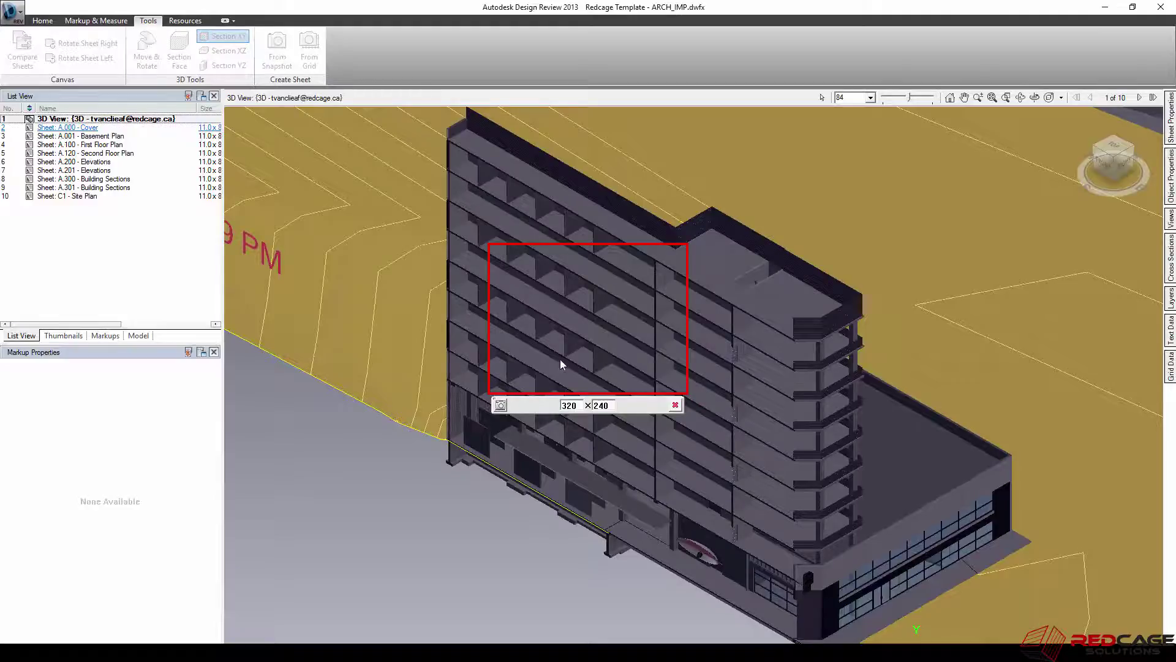
left_click_drag(497, 247, 493, 132)
left_click_drag(490, 333, 444, 322)
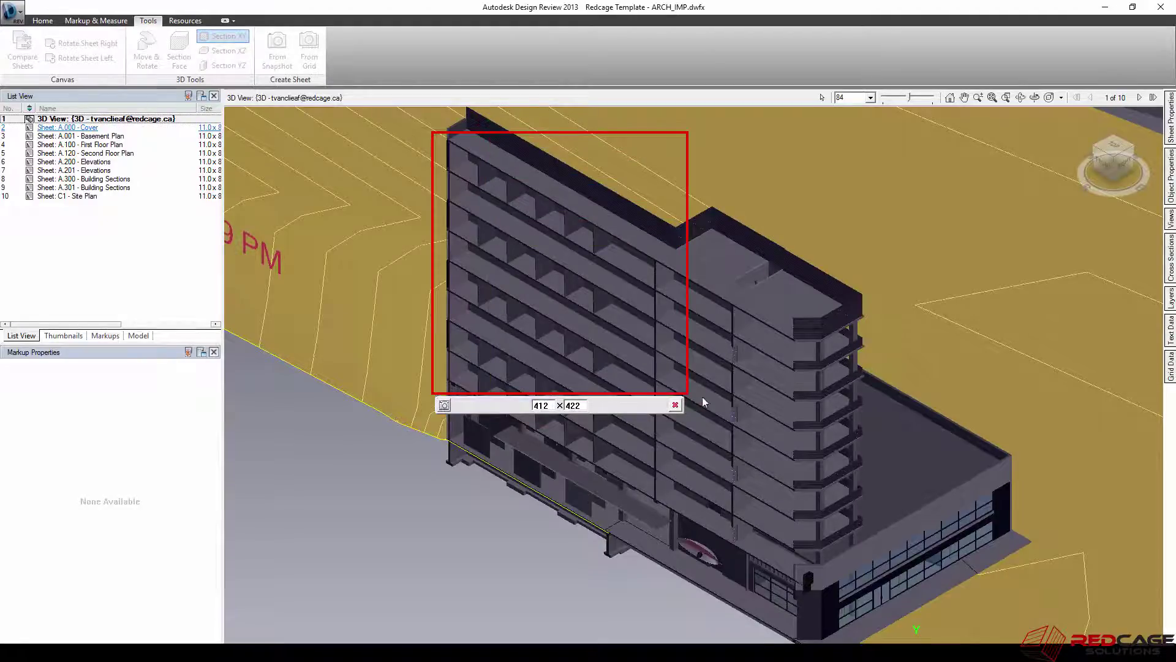
left_click_drag(687, 394, 912, 591)
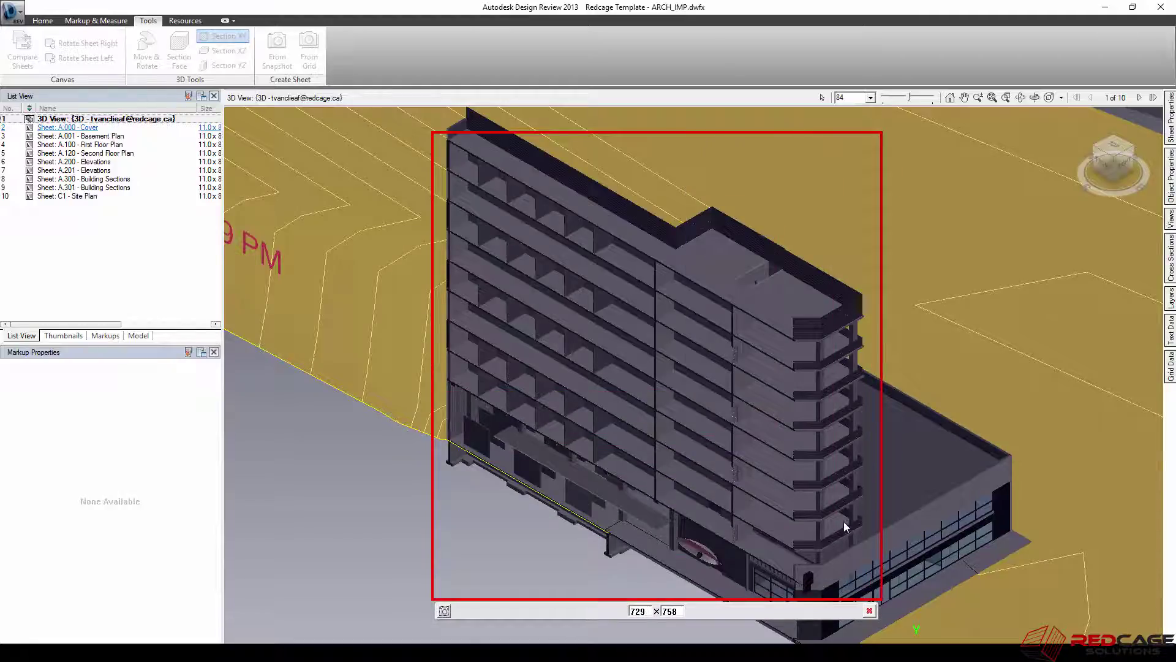
left_click(443, 611)
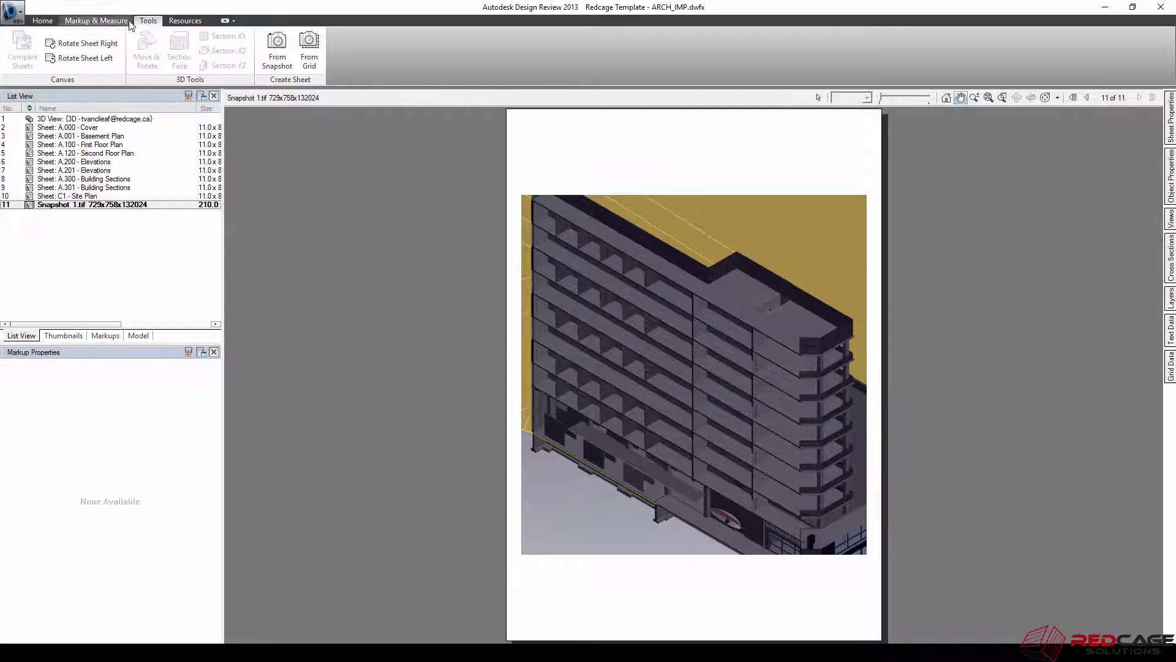
- Switch to sheet A.100 - First Floor Plan and zoom in on the left-hand offices and corridor
left_click(92, 127)
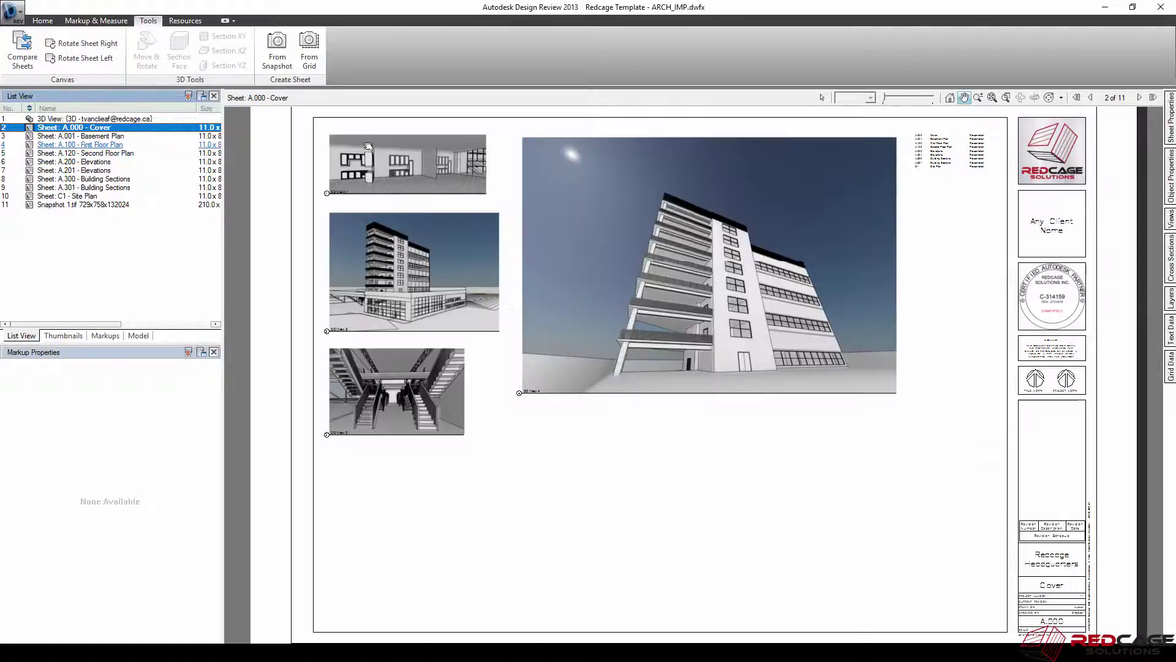
left_click(84, 146)
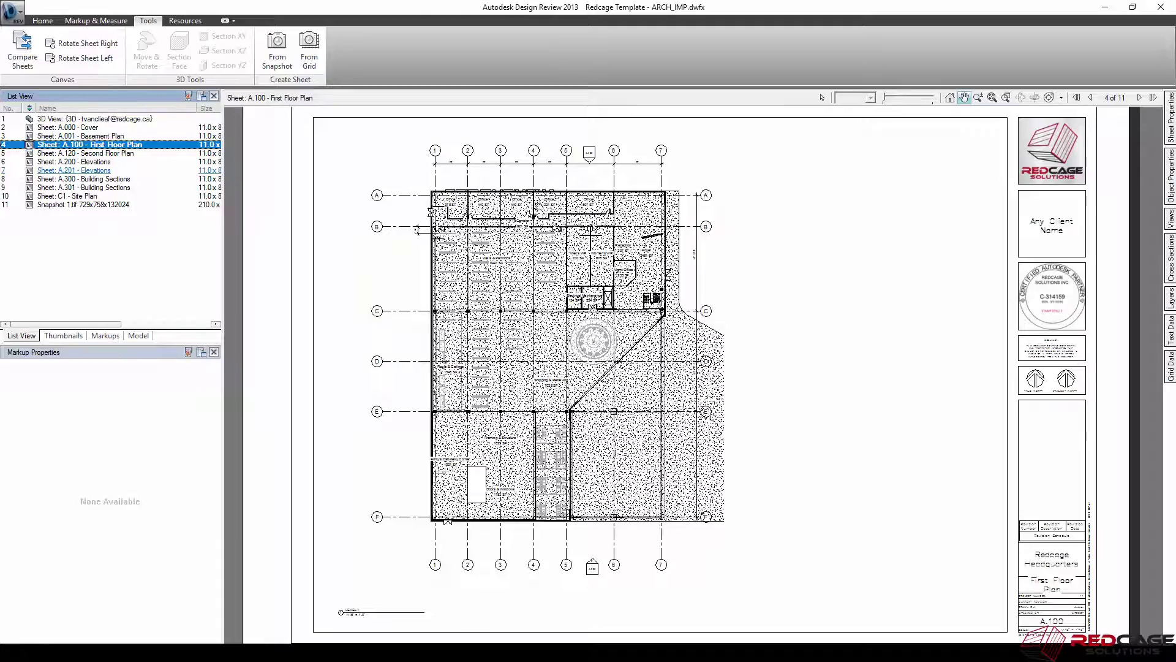
scroll(533, 199, "up", 5)
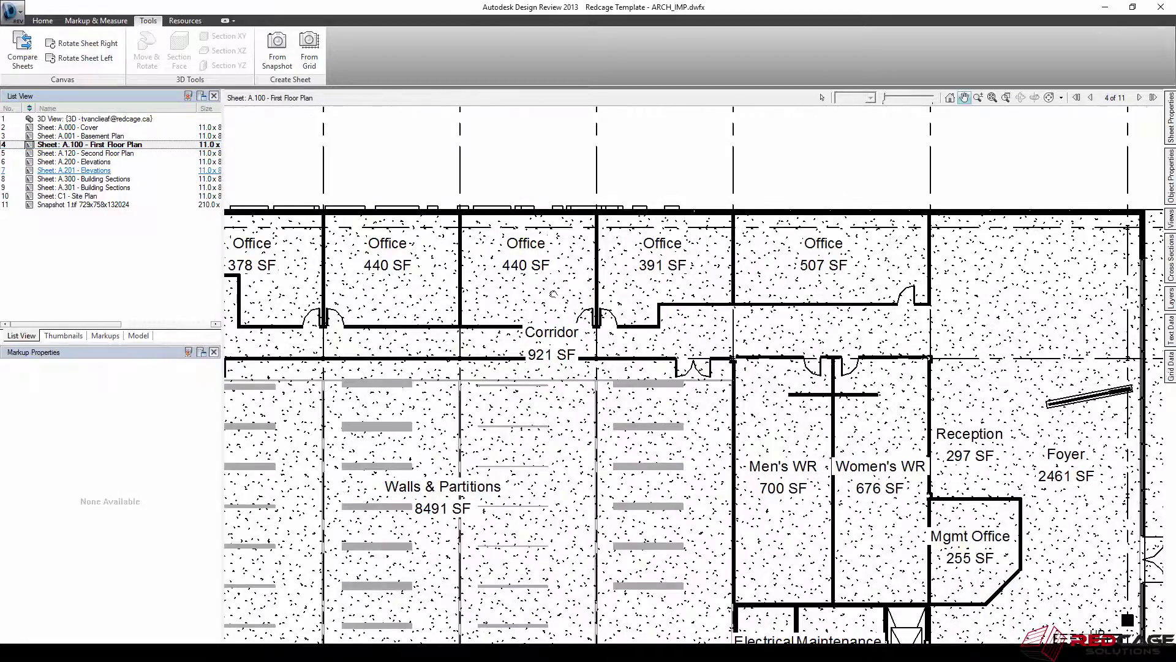
left_click_drag(587, 291, 682, 277)
left_click_drag(471, 314, 539, 265)
- Measure the office wall near grid 3 with the Length tool, about 19'-0.49"
left_click(95, 20)
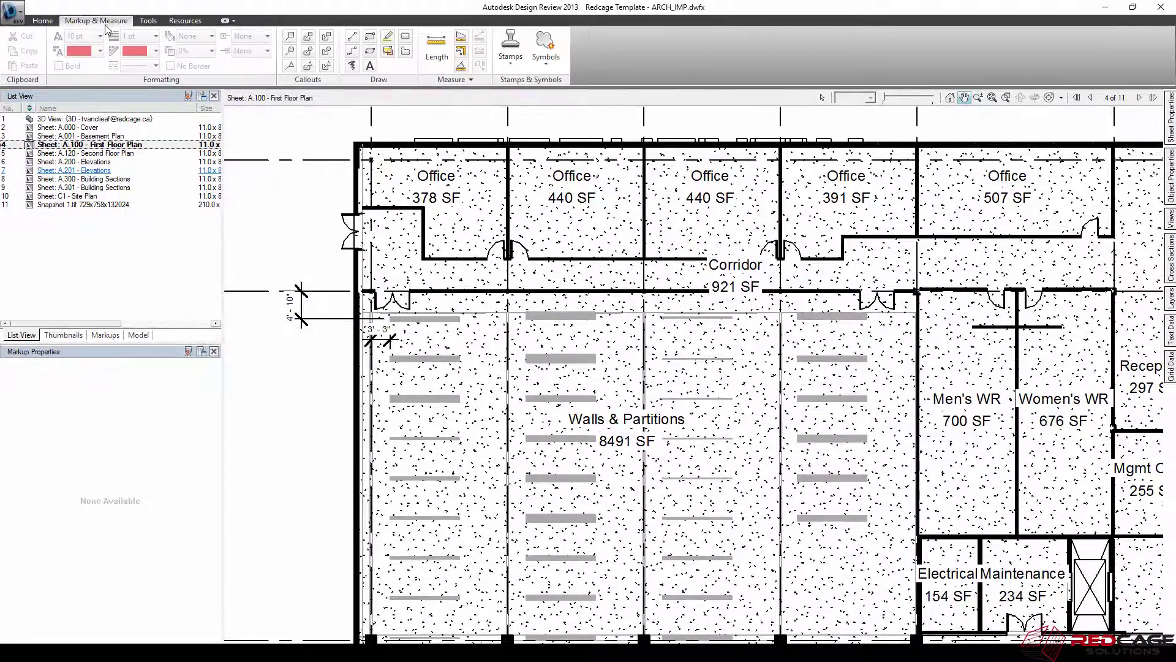
left_click(442, 59)
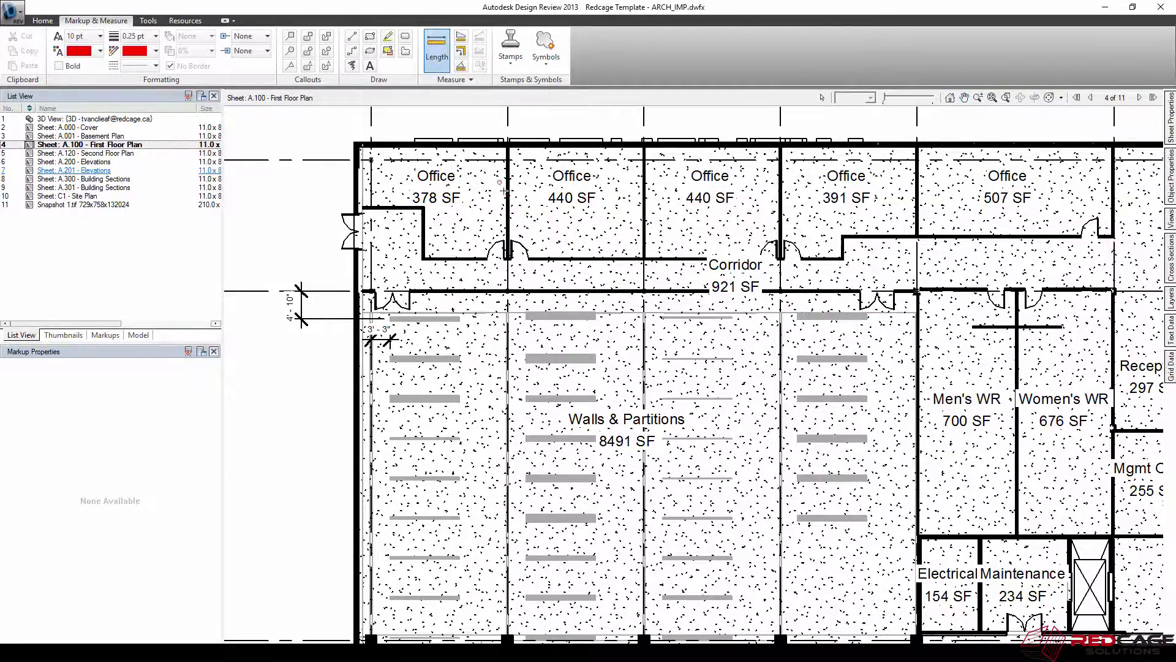
scroll(508, 197, "up", 5)
scroll(501, 212, "down", 3)
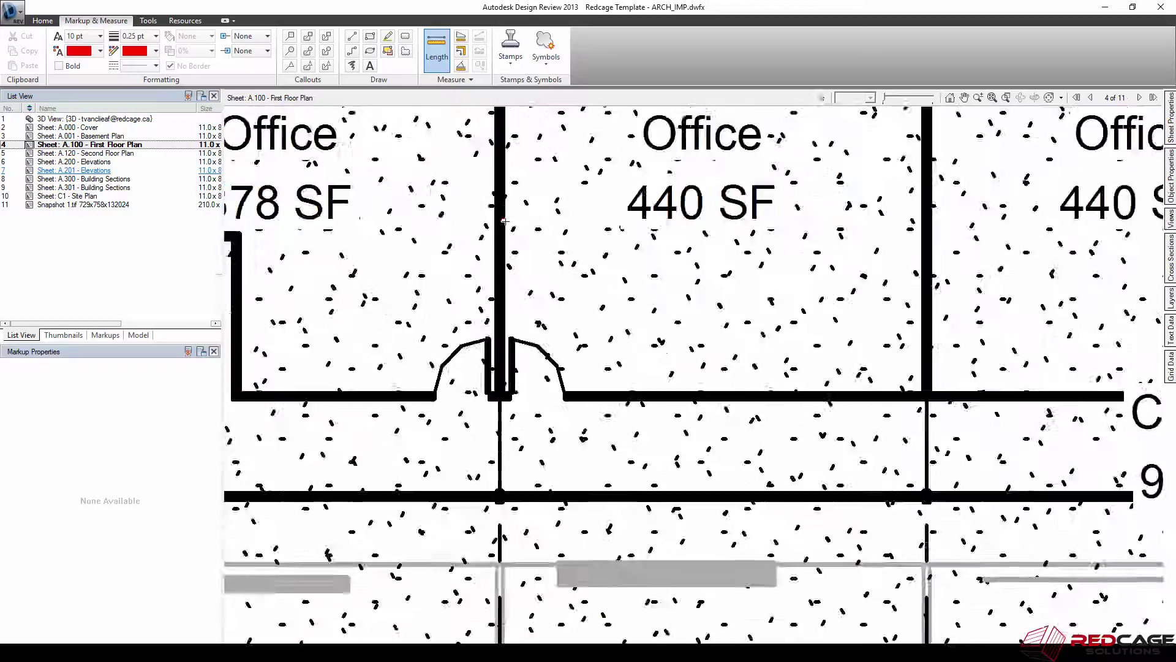
scroll(503, 221, "up", 2)
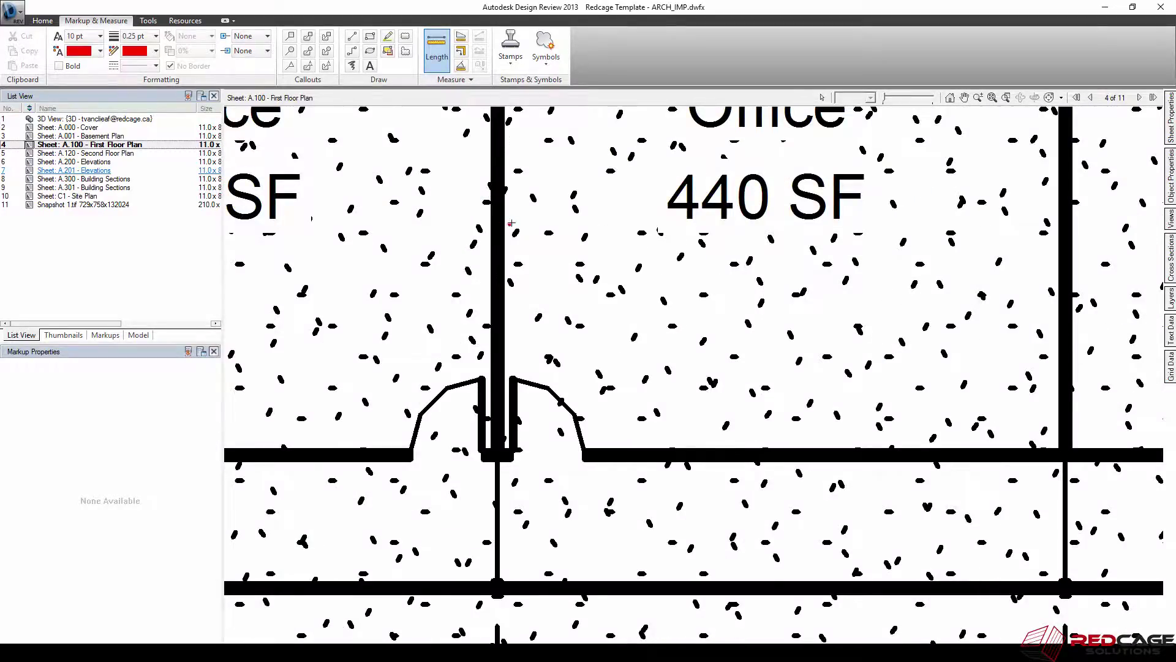
scroll(504, 221, "down", 2)
middle_click_drag(503, 222, 438, 254)
left_click(477, 178)
left_click(480, 362)
- Pan the plan to the grid bubbles and Shipping & Receiving, then resume length measuring
scroll(481, 365, "down", 1)
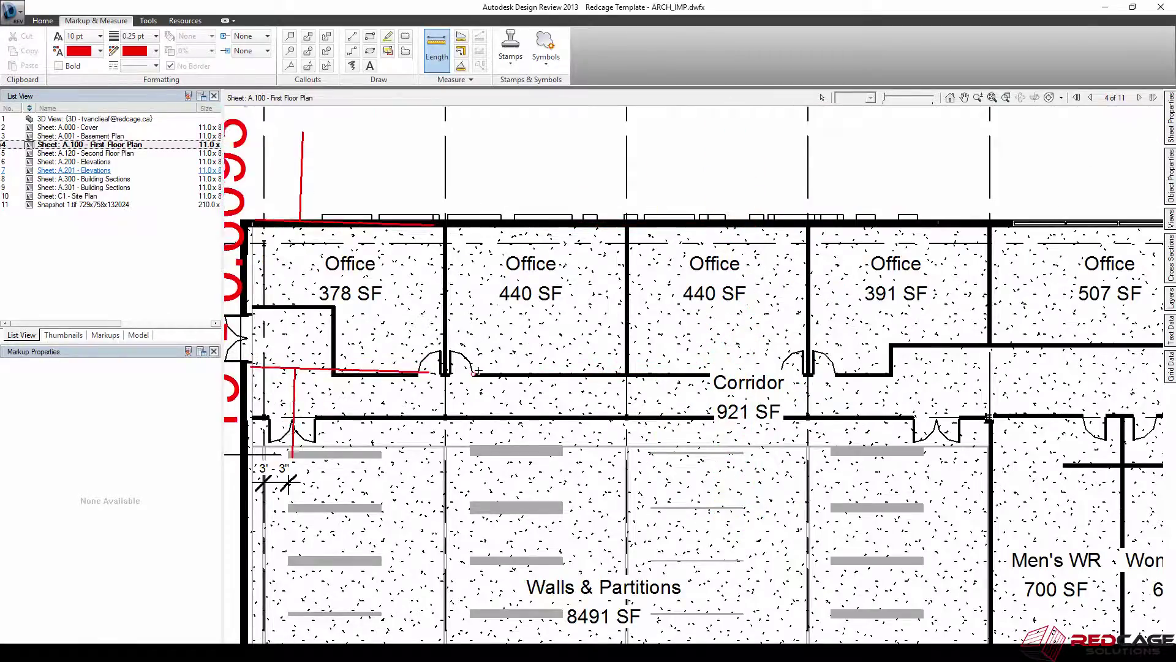
scroll(477, 372, "down", 1)
scroll(477, 373, "down", 1)
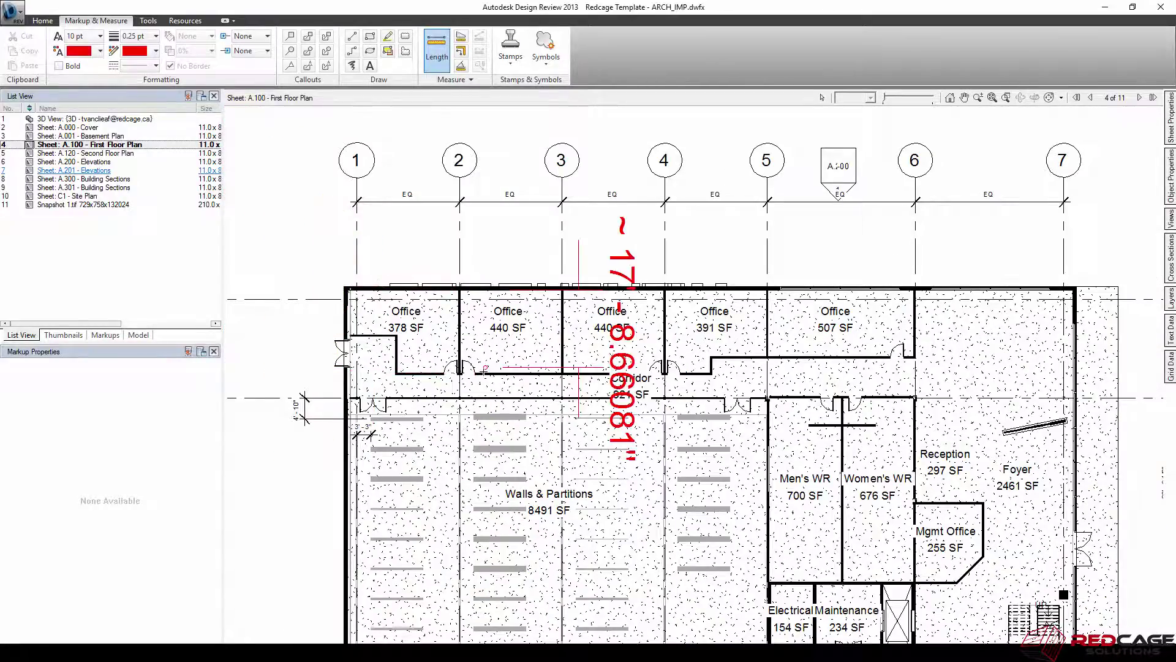
scroll(486, 370, "up", 2)
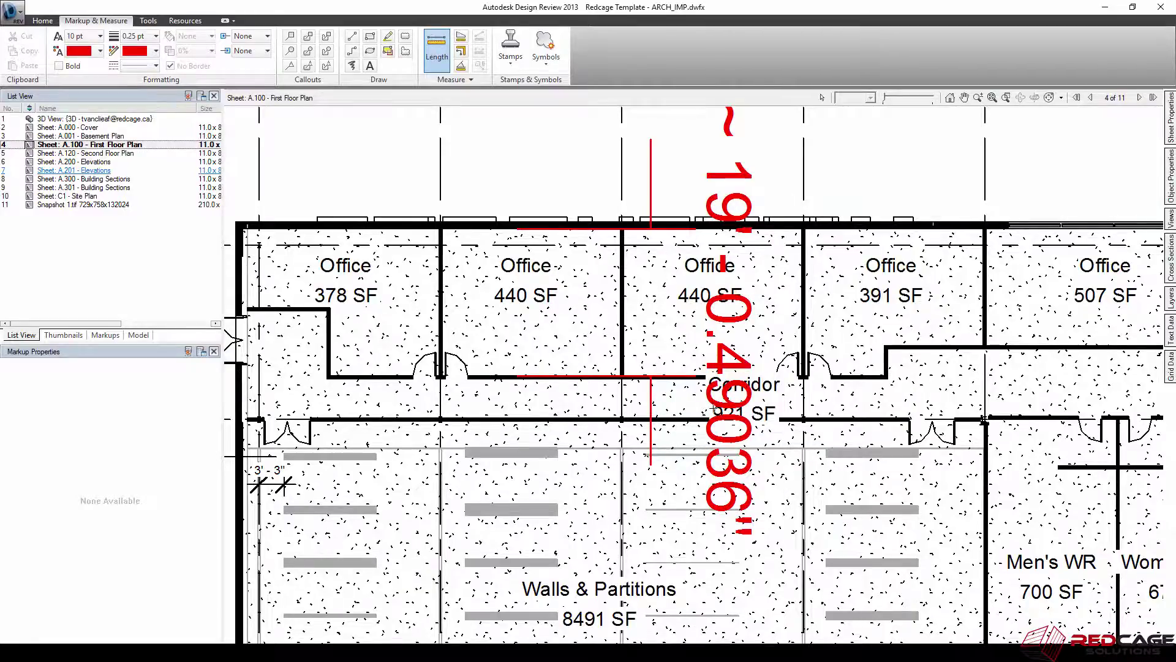
scroll(711, 245, "down", 1)
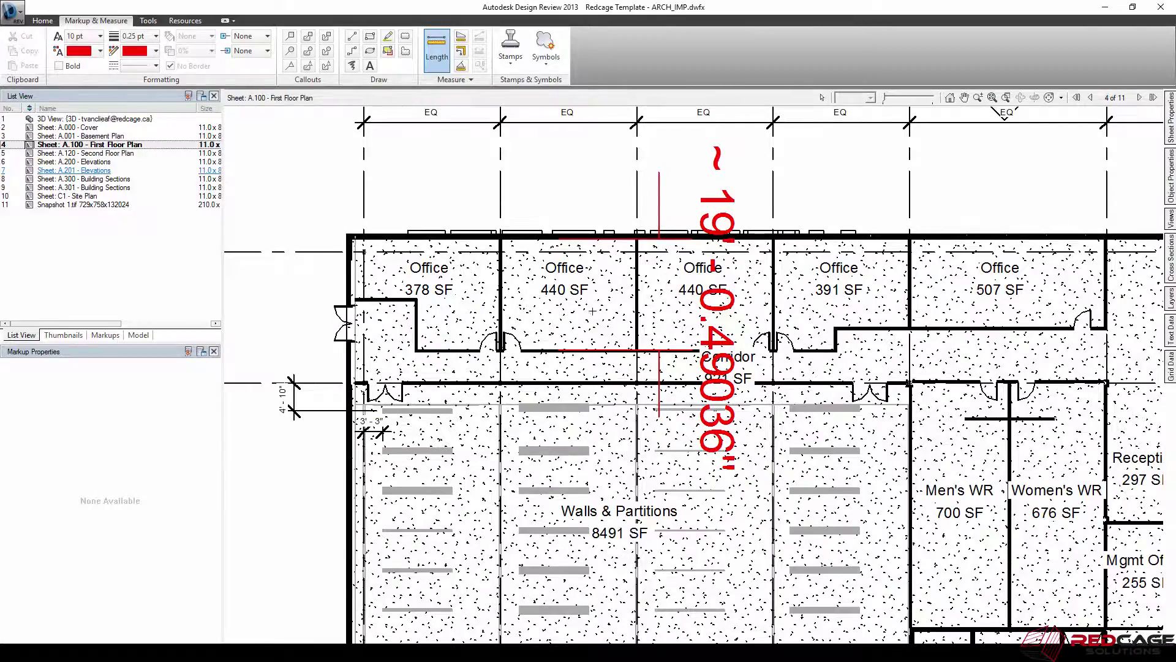
middle_click_drag(586, 287, 470, 319)
scroll(475, 302, "down", 2)
key("Escape")
scroll(541, 305, "down", 3)
left_click_drag(506, 377, 542, 356)
left_click(436, 52)
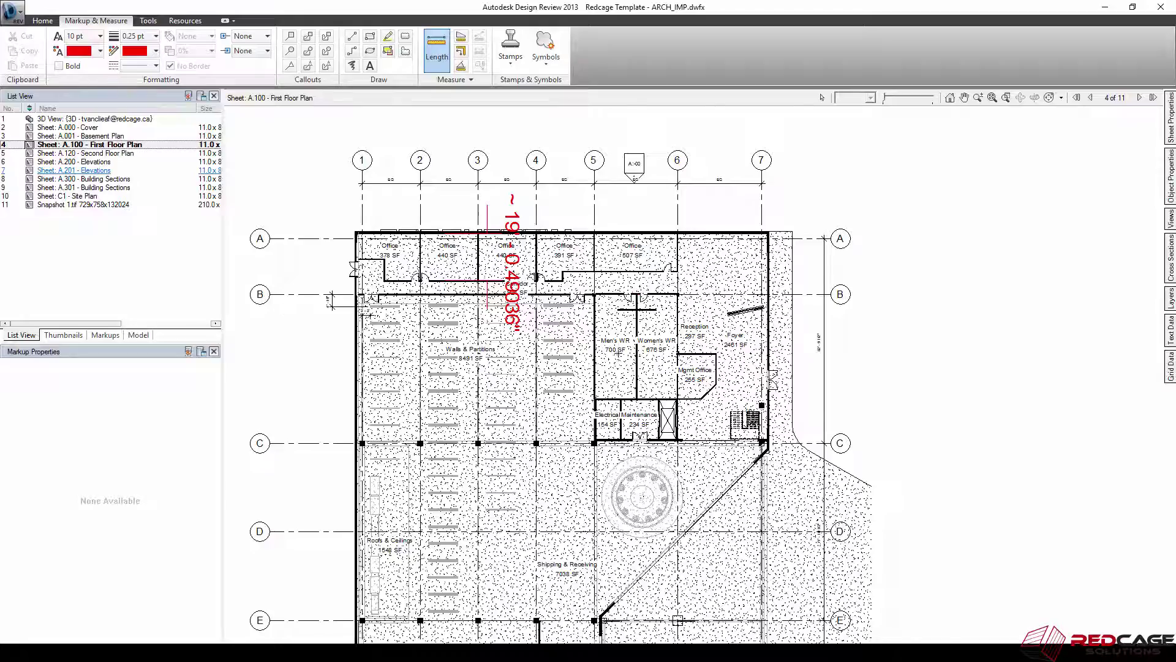
scroll(619, 351, "up", 2)
scroll(675, 377, "down", 1)
middle_click_drag(675, 378, 652, 239)
scroll(506, 147, "down", 2)
scroll(506, 147, "up", 1)
scroll(506, 147, "up", 1)
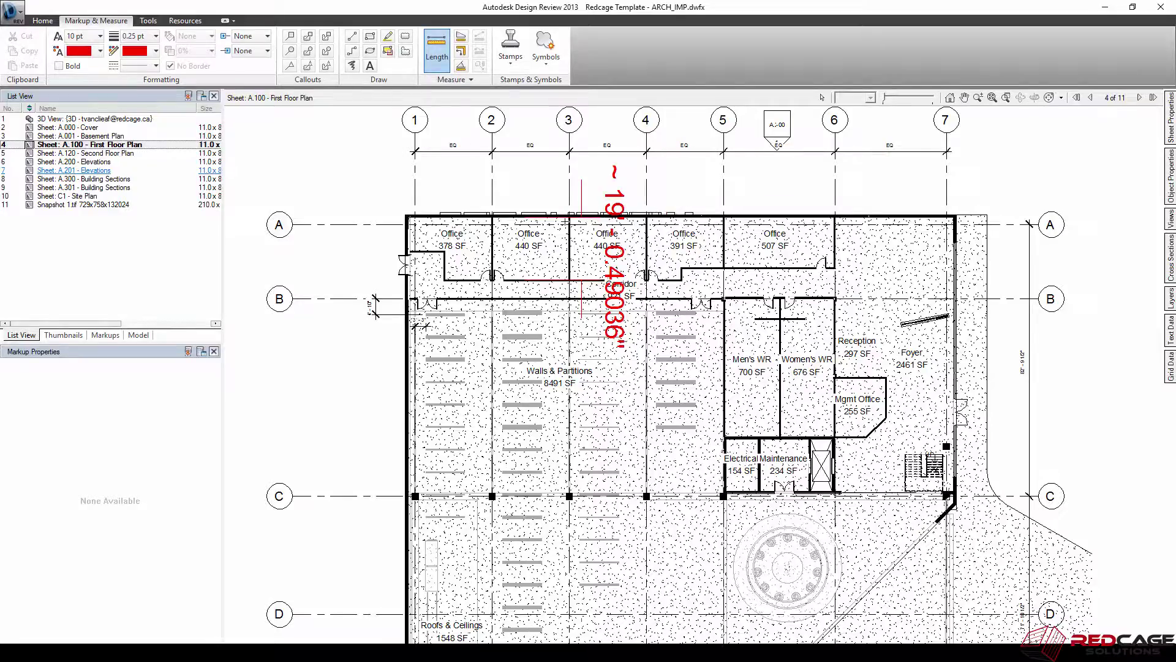
scroll(452, 322, "up", 4)
scroll(468, 280, "down", 1)
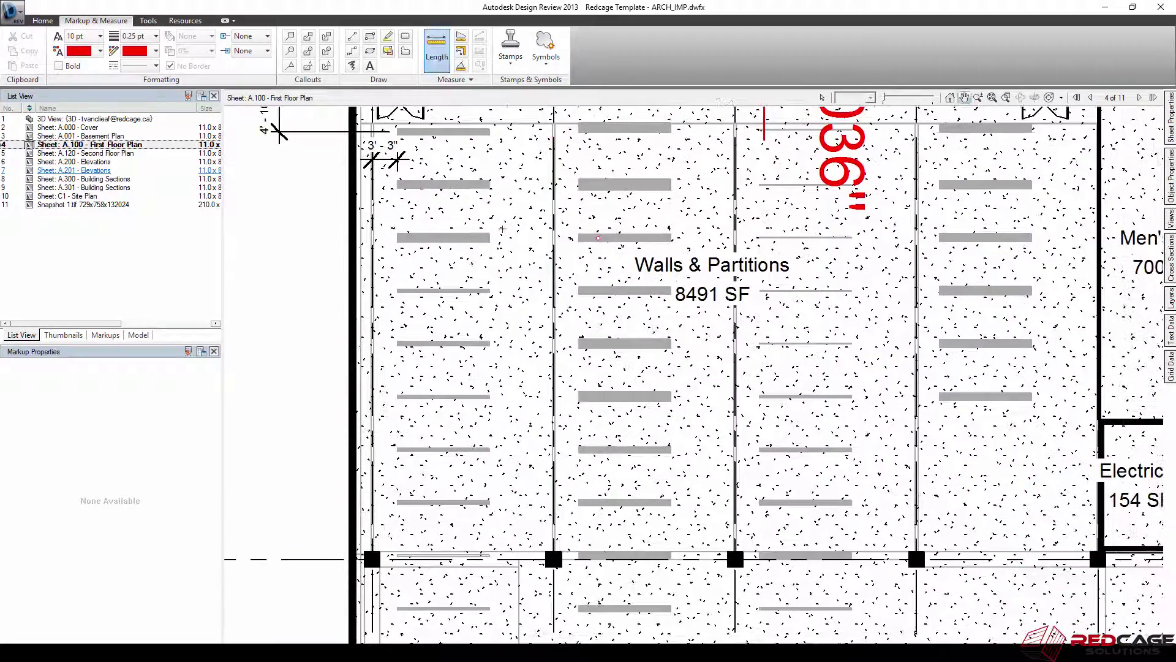
- Select a square concrete column on the First Floor Plan and view its object properties
right_click(289, 283)
left_click(316, 286)
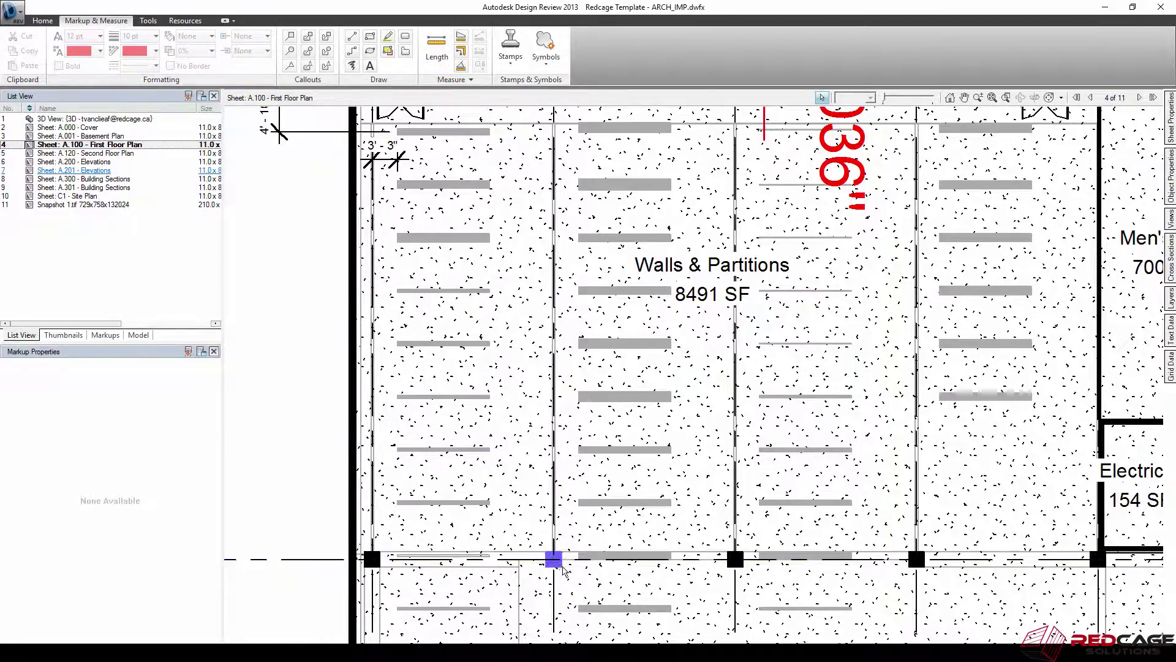
middle_click_drag(711, 560, 614, 414)
scroll(637, 422, "up", 1)
scroll(643, 427, "up", 2)
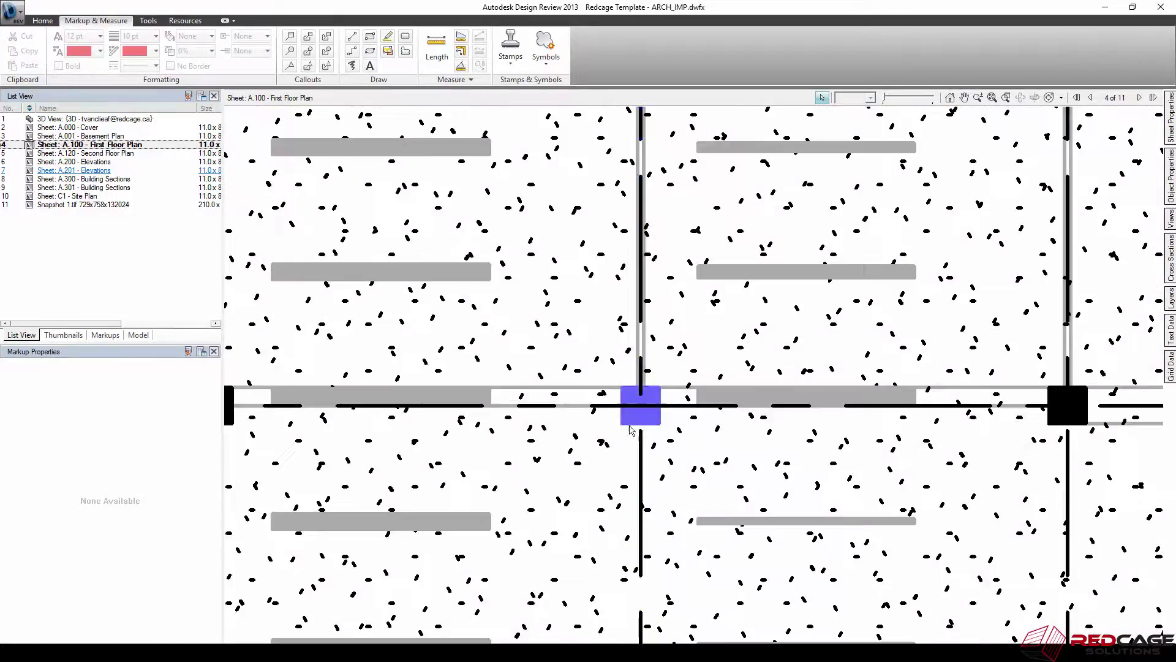
left_click(629, 425)
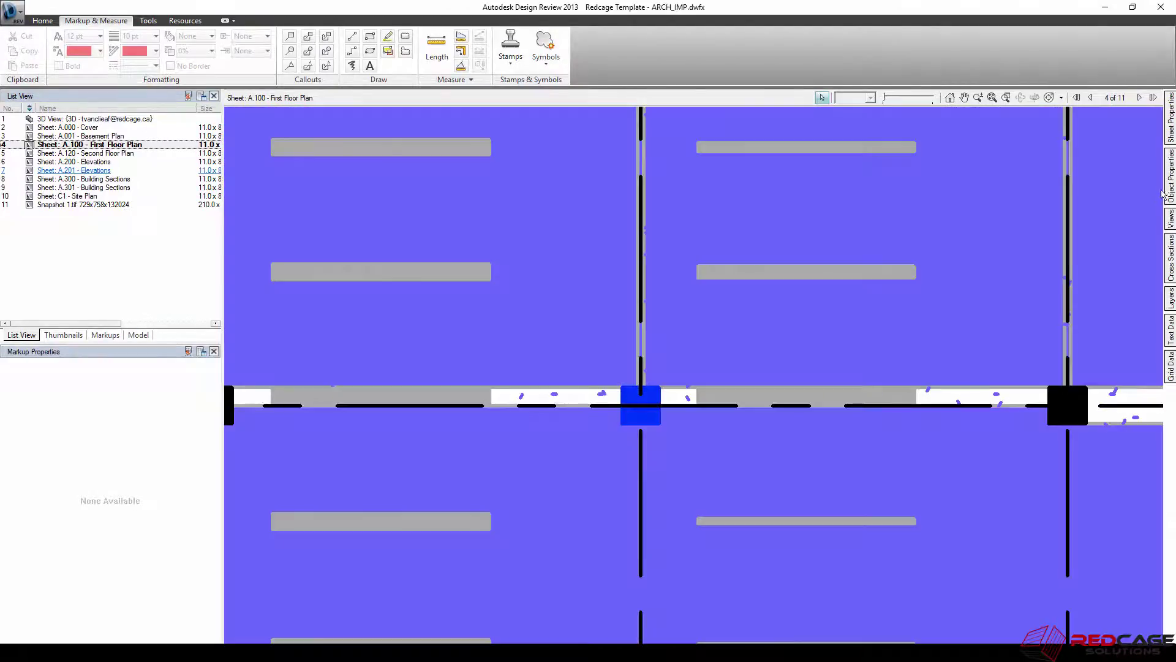
mouse_move(1170, 182)
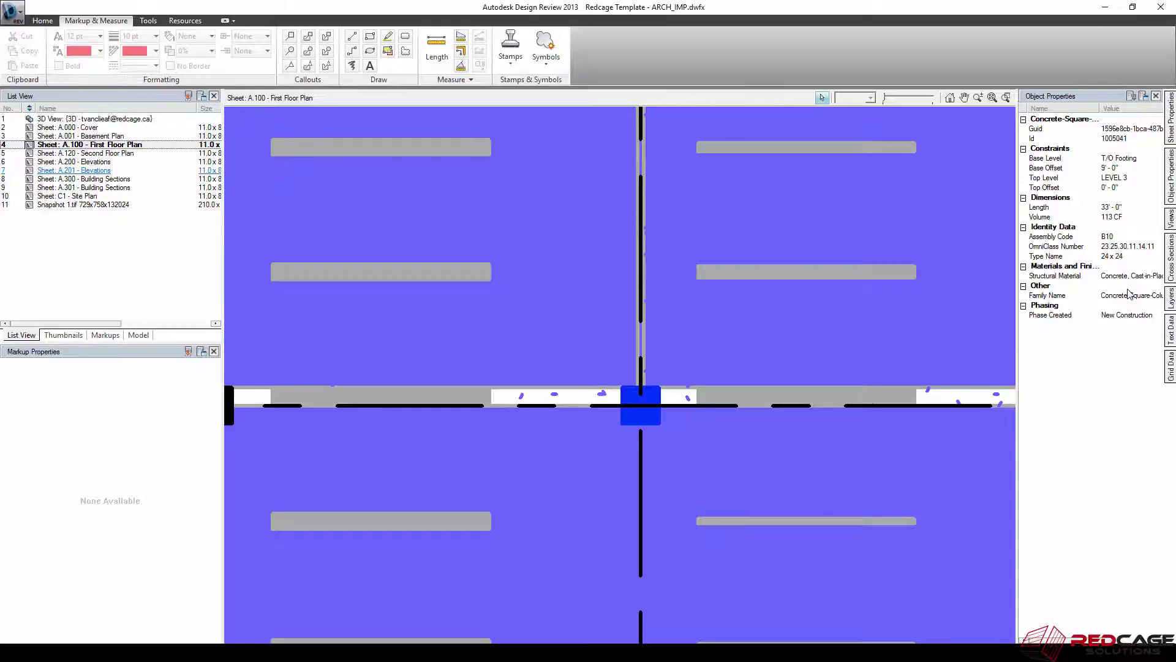
- Draw a red revision cloud around the column row along grid line C
left_click(545, 69)
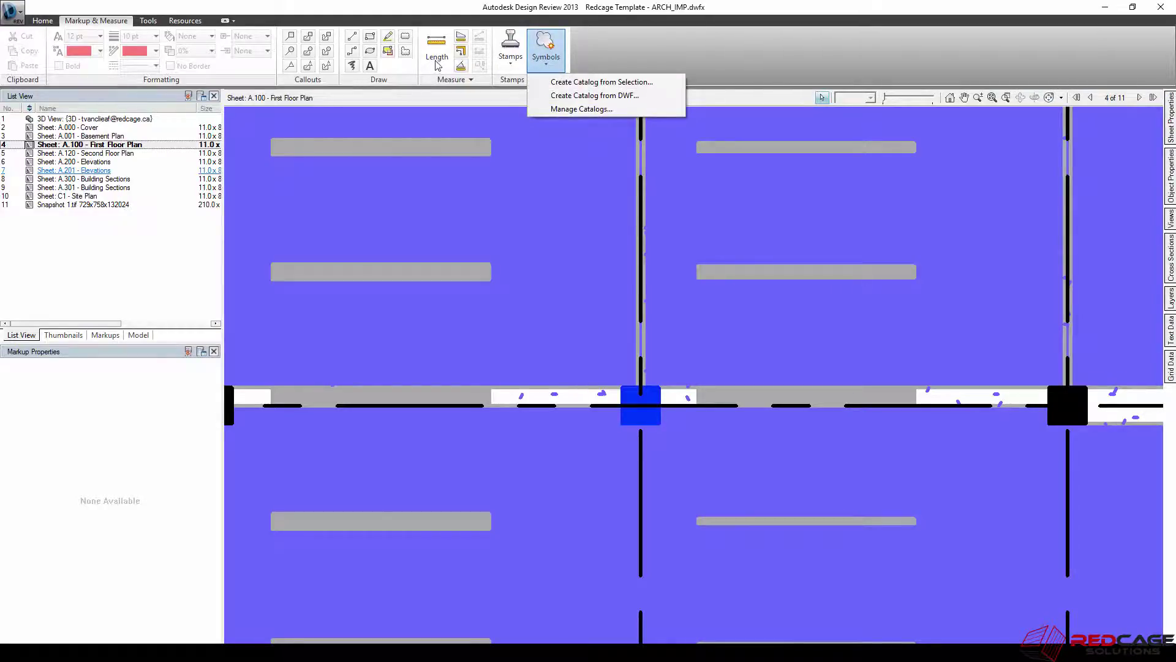
left_click(406, 51)
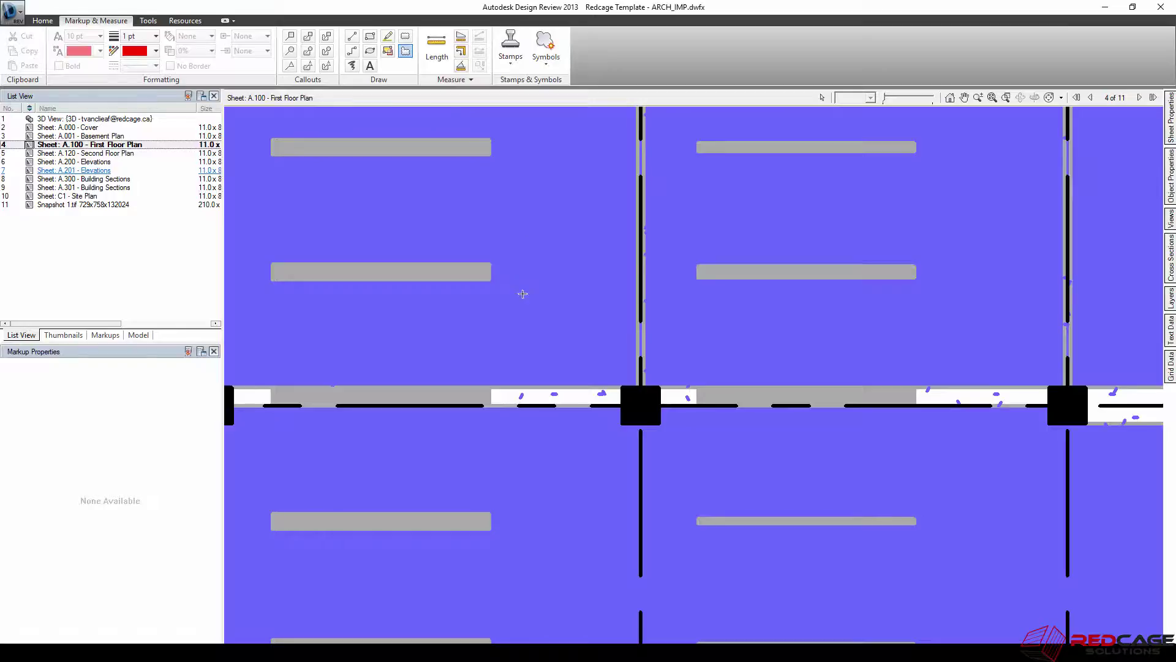
scroll(520, 298, "down", 5)
left_click(250, 286)
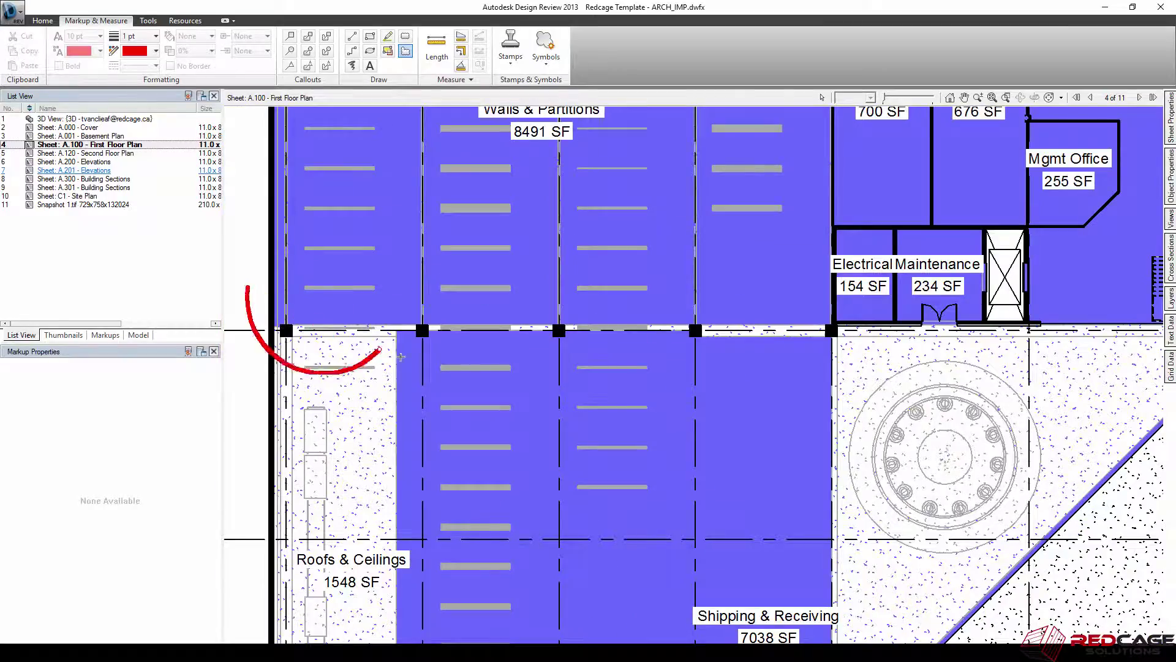
left_click(248, 375)
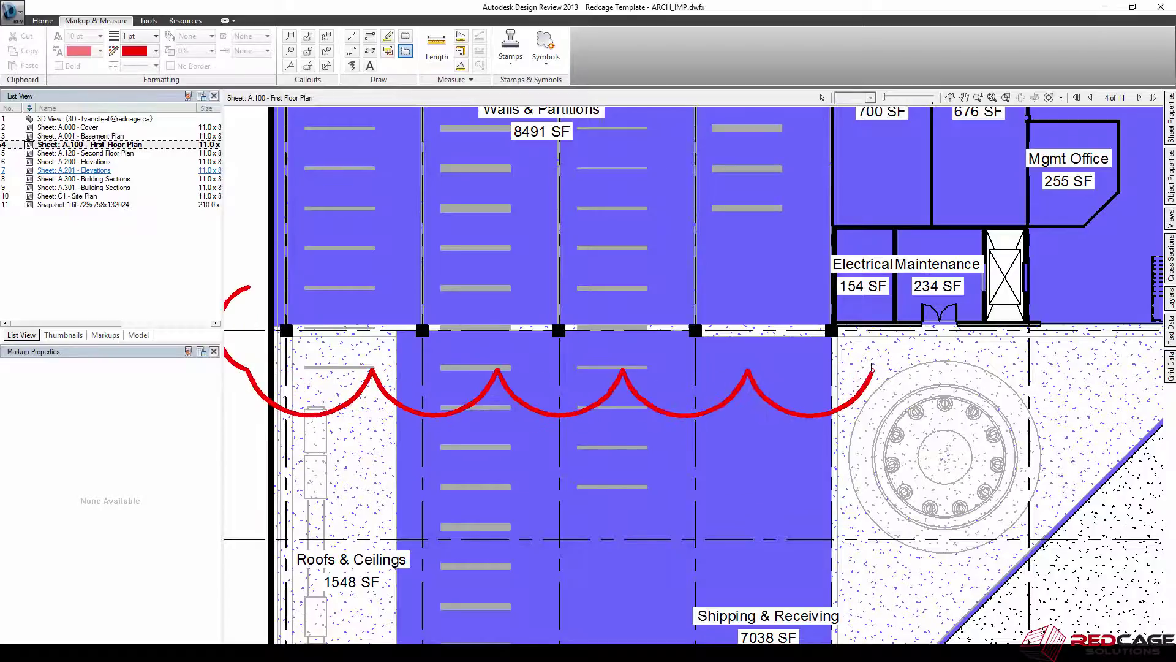
left_click(876, 343)
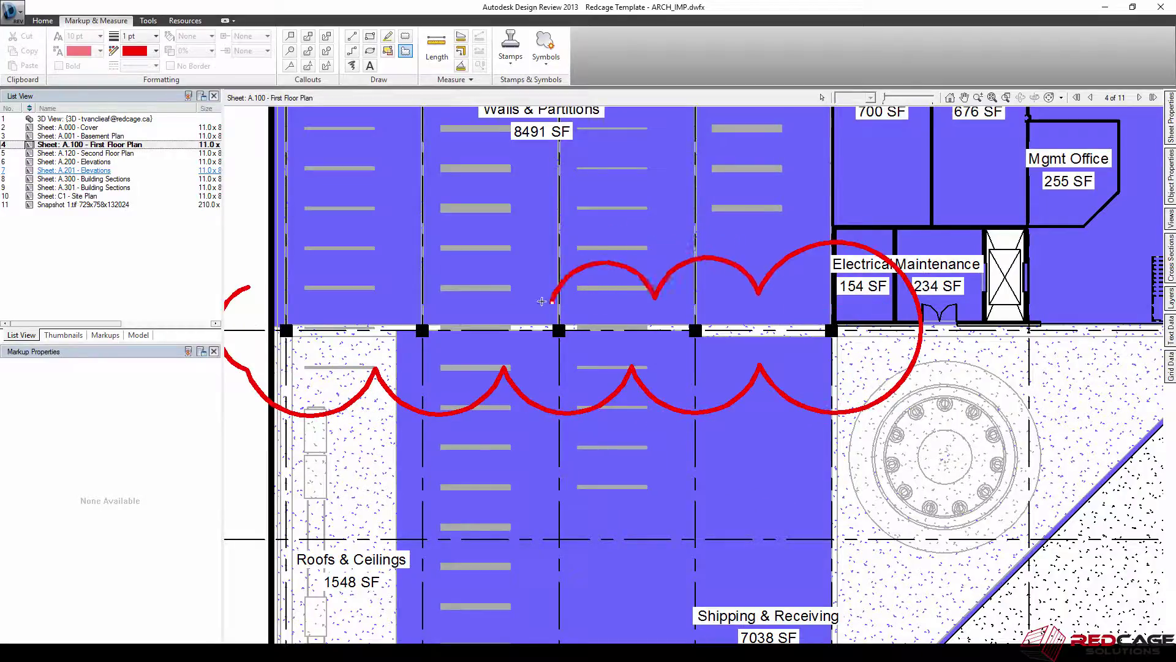
left_click(246, 287)
scroll(419, 297, "down", 3)
middle_click_drag(548, 347, 592, 388)
middle_click_drag(633, 353, 639, 405)
right_click(311, 315)
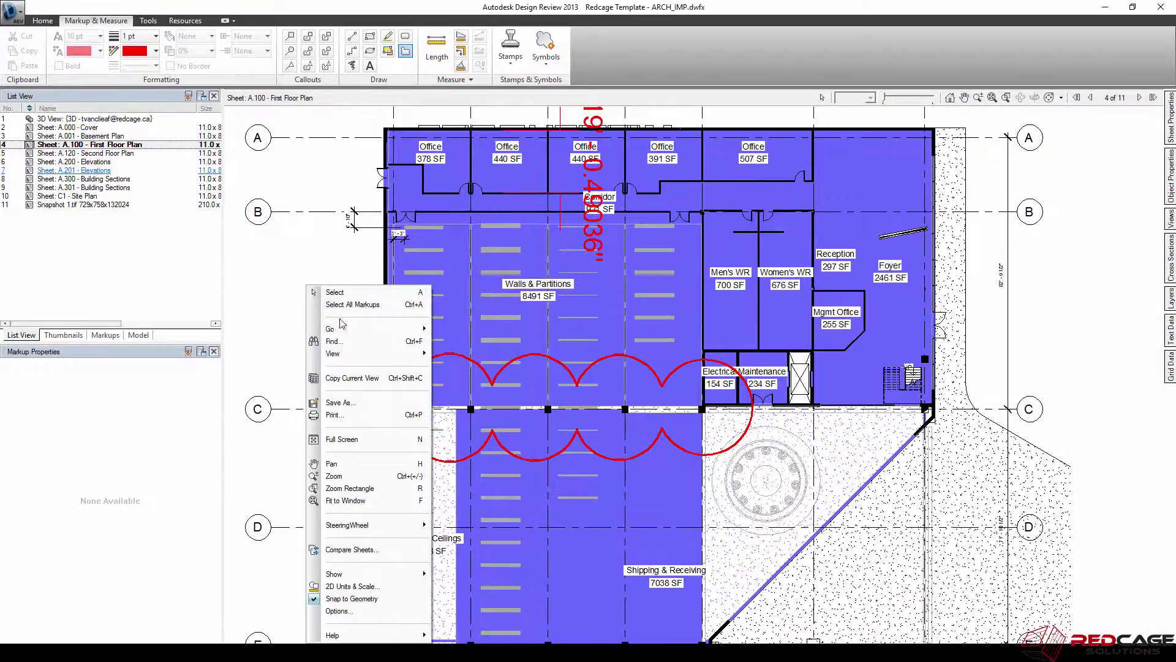
- Save the marked-up file over Redcage Template - ARCH_IMP.dwfx on the Desktop, replacing it
key("Escape")
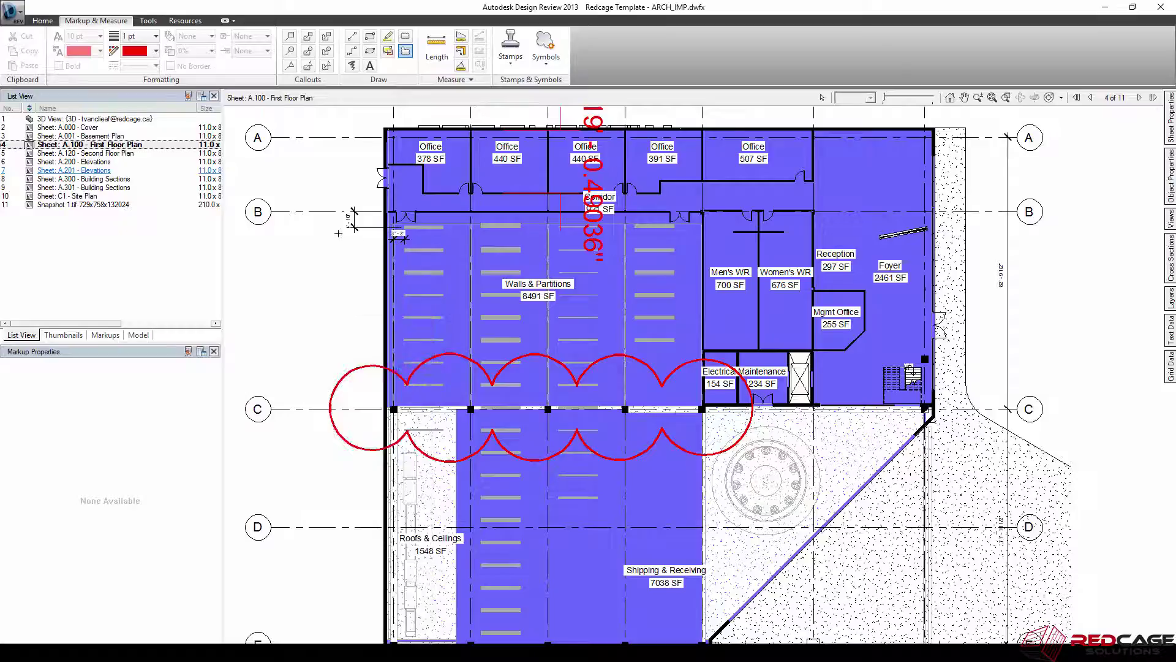
scroll(653, 312, "down", 5)
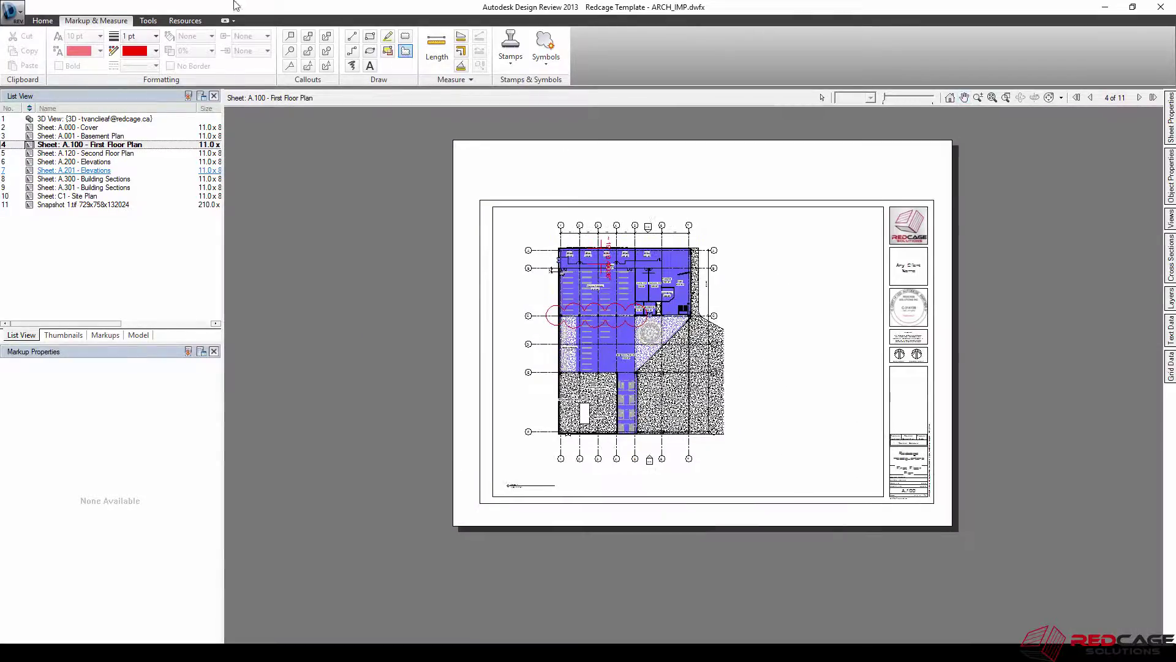
left_click(18, 22)
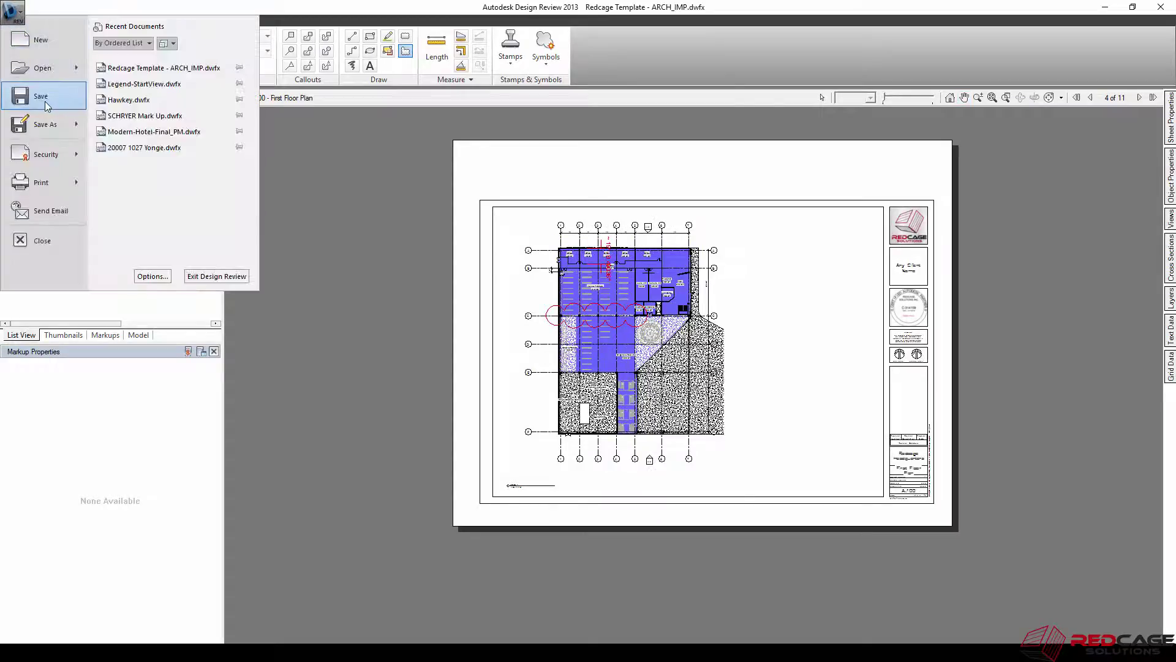
left_click(43, 128)
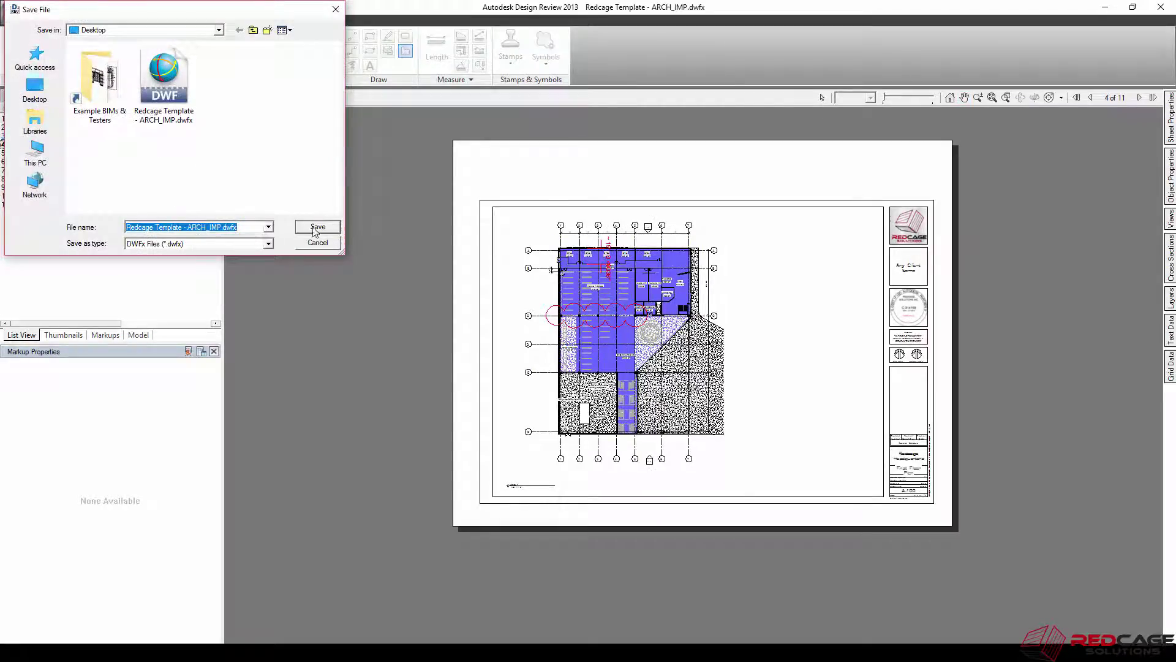
left_click(193, 121)
left_click(316, 228)
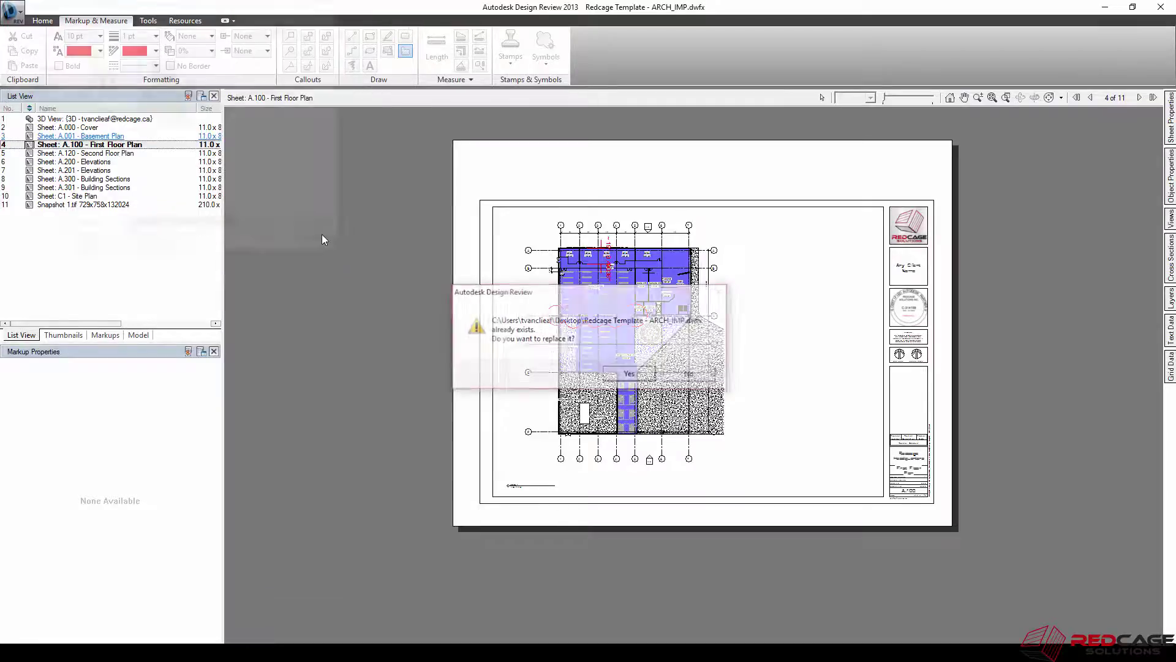
left_click(630, 375)
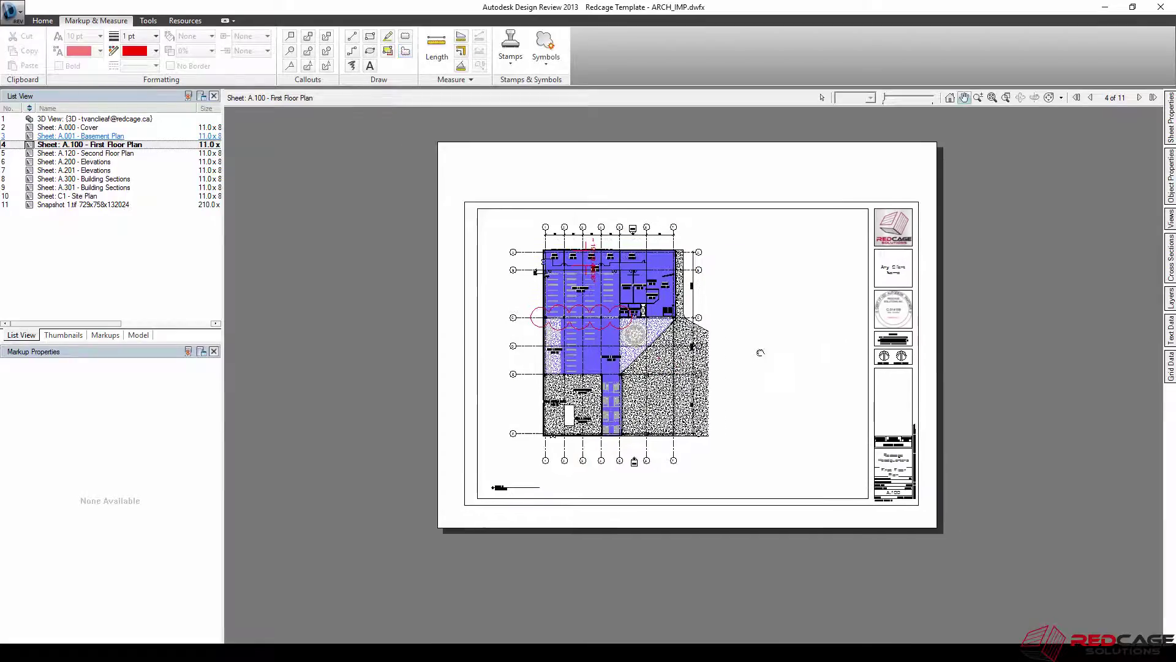
- In Revit, link the Redcage Template - ARCH_IMP.dwfx markups to sheet A.100
key("alt+Tab")
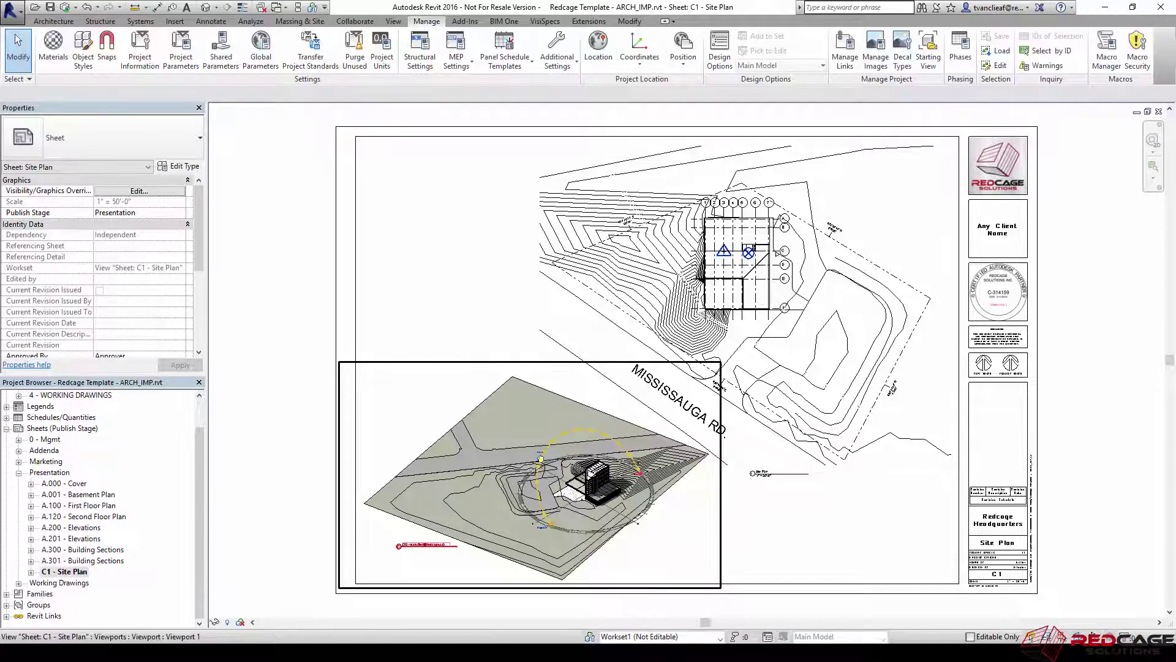
left_click(175, 21)
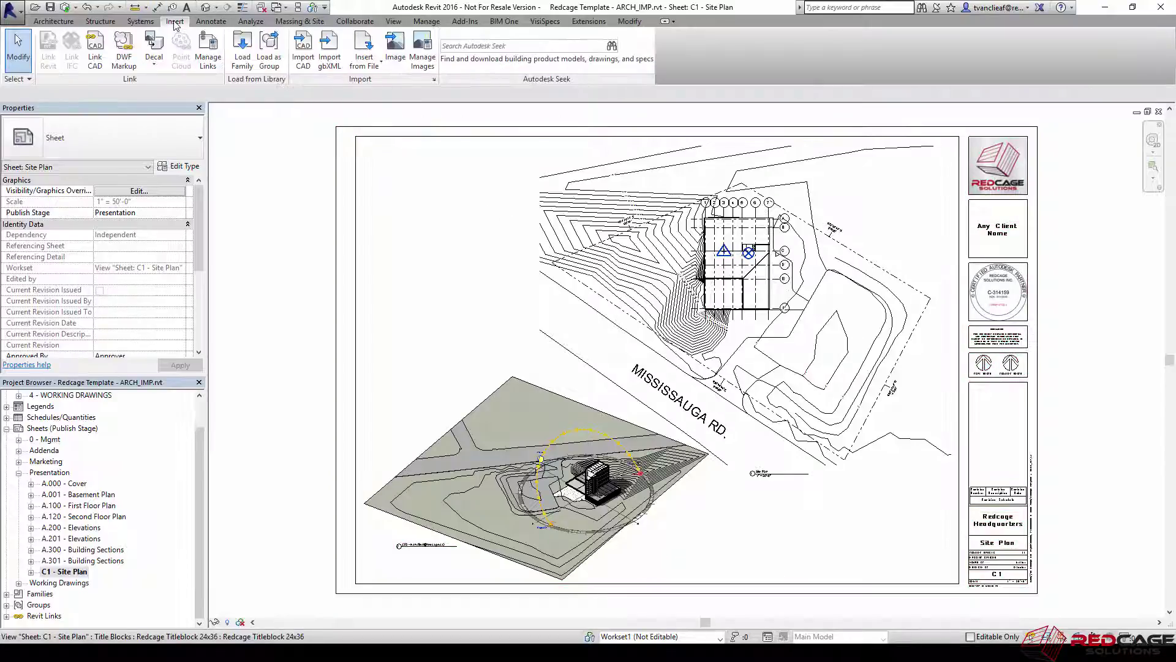
left_click(127, 66)
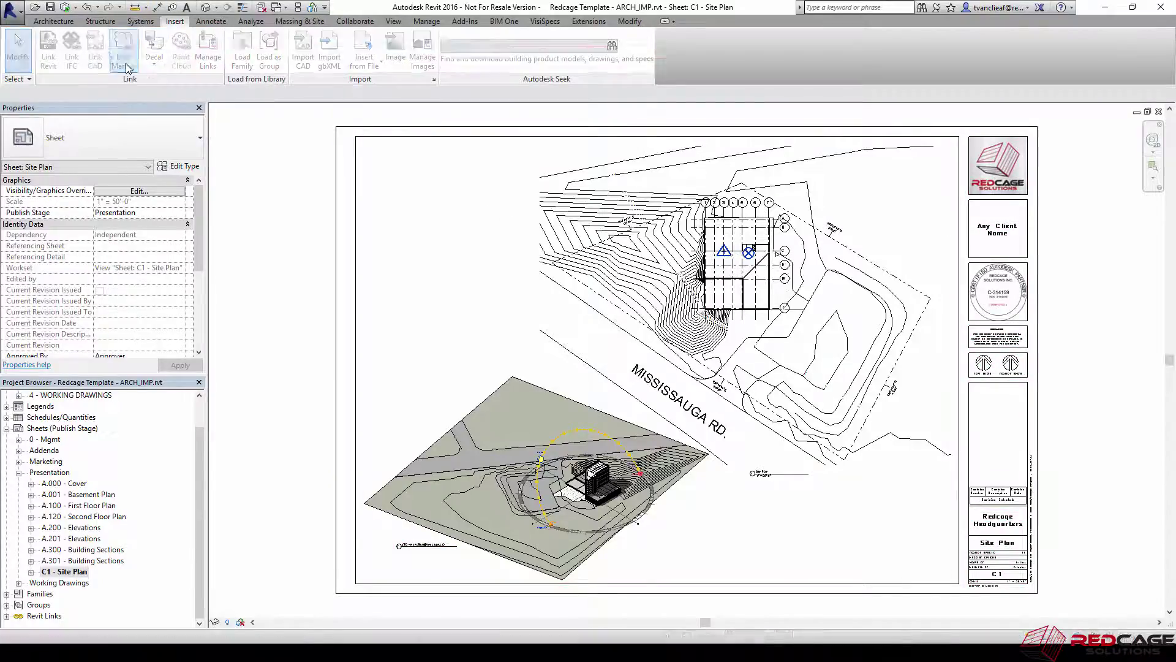
left_click(523, 149)
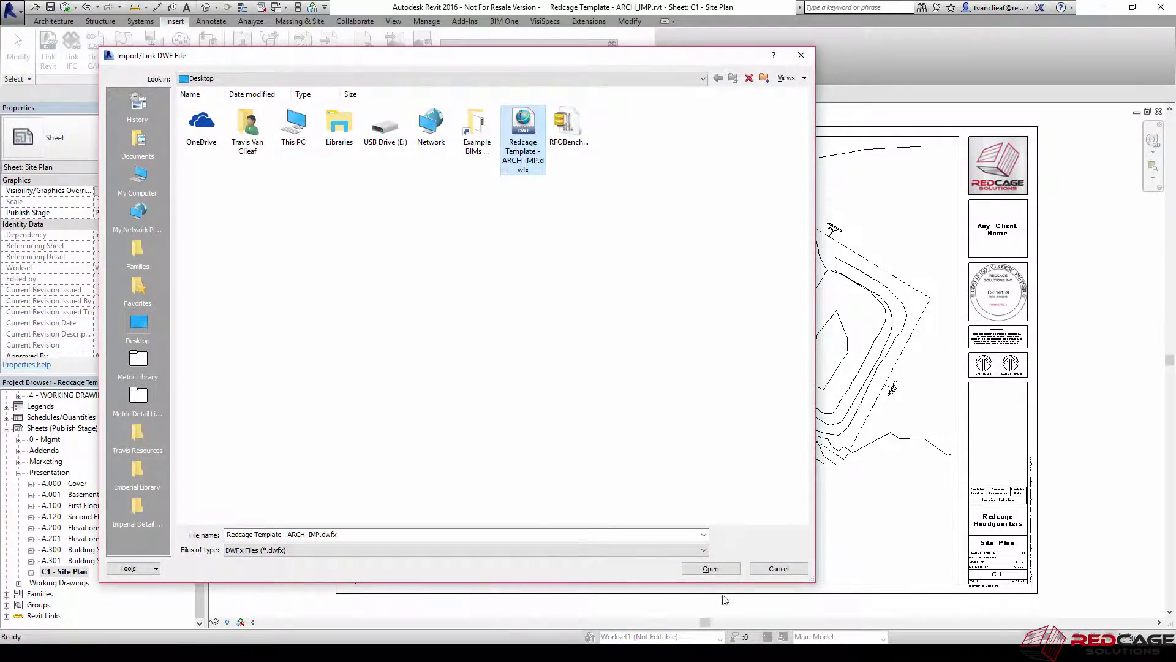
left_click(710, 568)
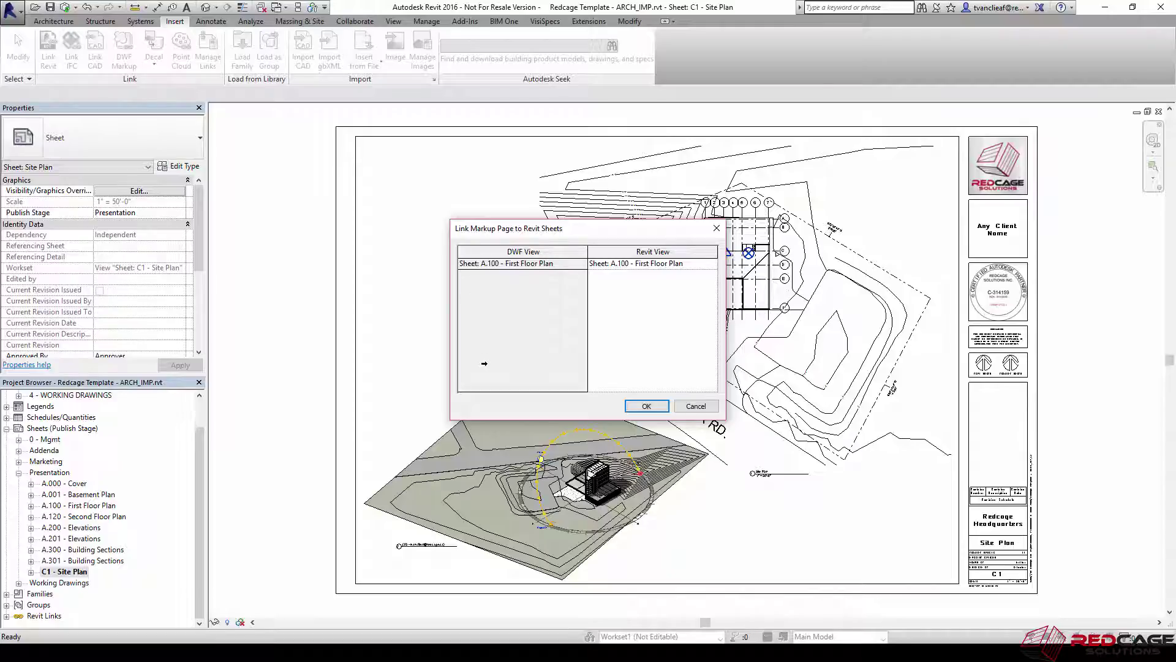
left_click(644, 406)
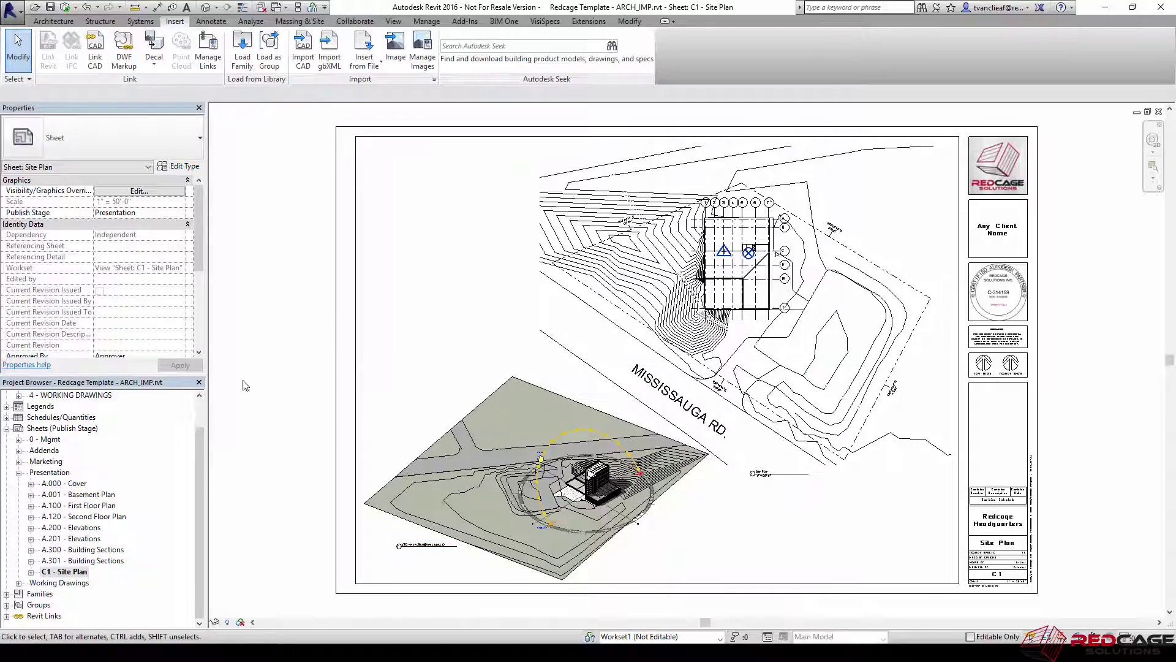
- Open sheet A.100 - First Floor Plan and select its linked red revision cloud markup
double_click(79, 494)
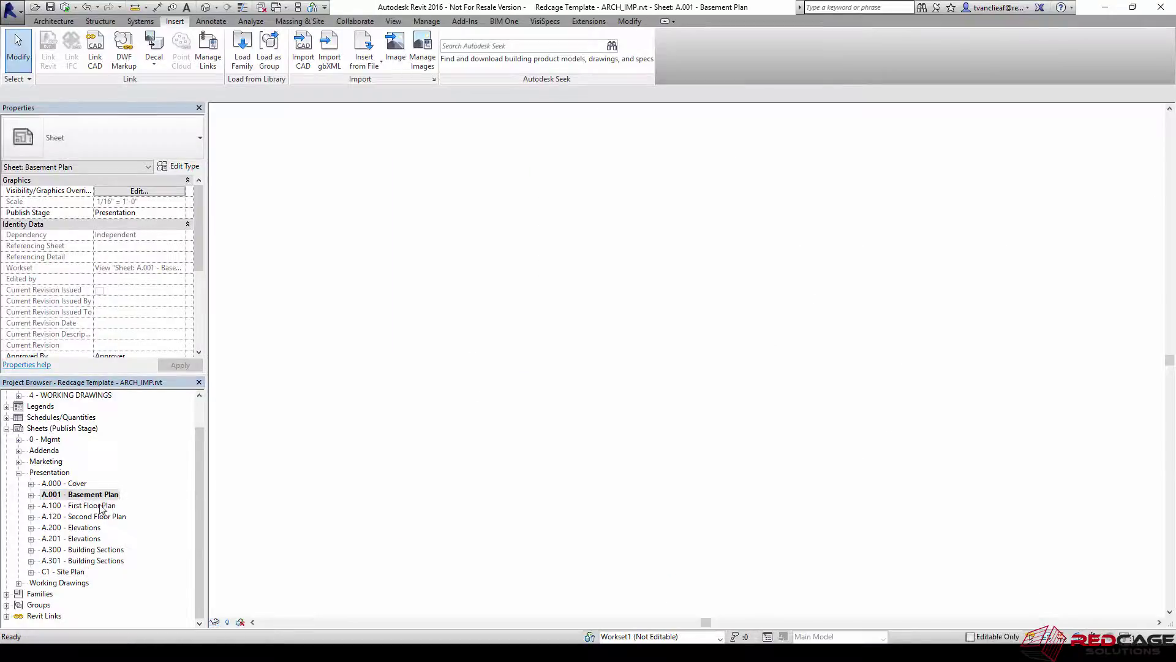
double_click(80, 505)
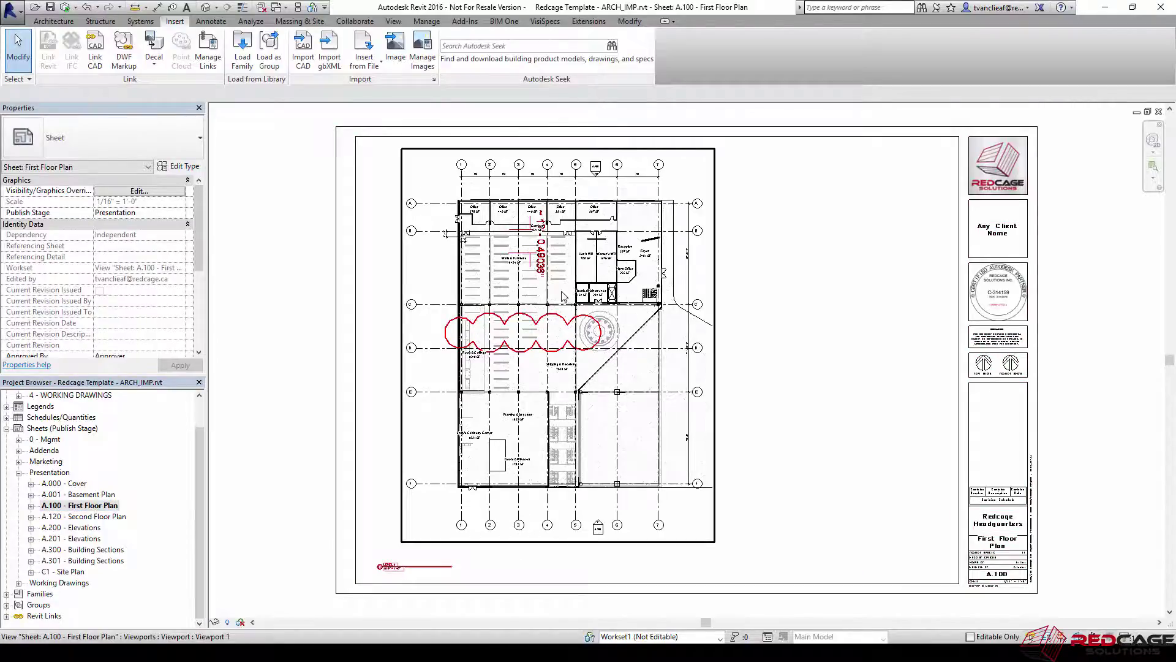
scroll(548, 325, "up", 3)
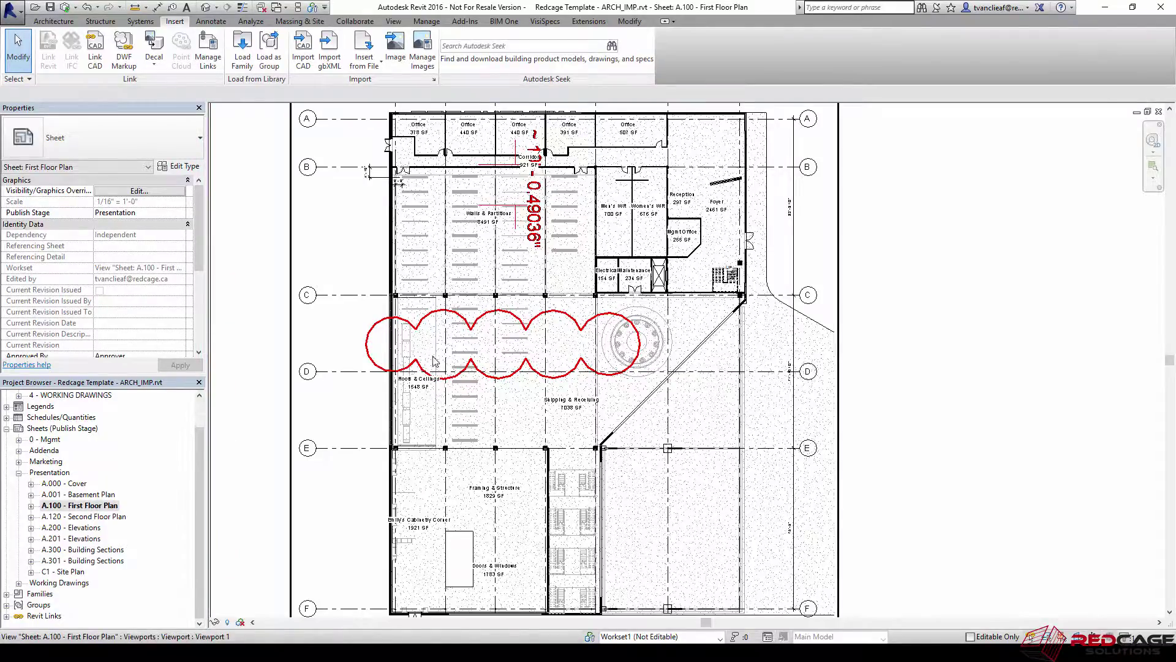
scroll(432, 358, "down", 2)
left_click(530, 321)
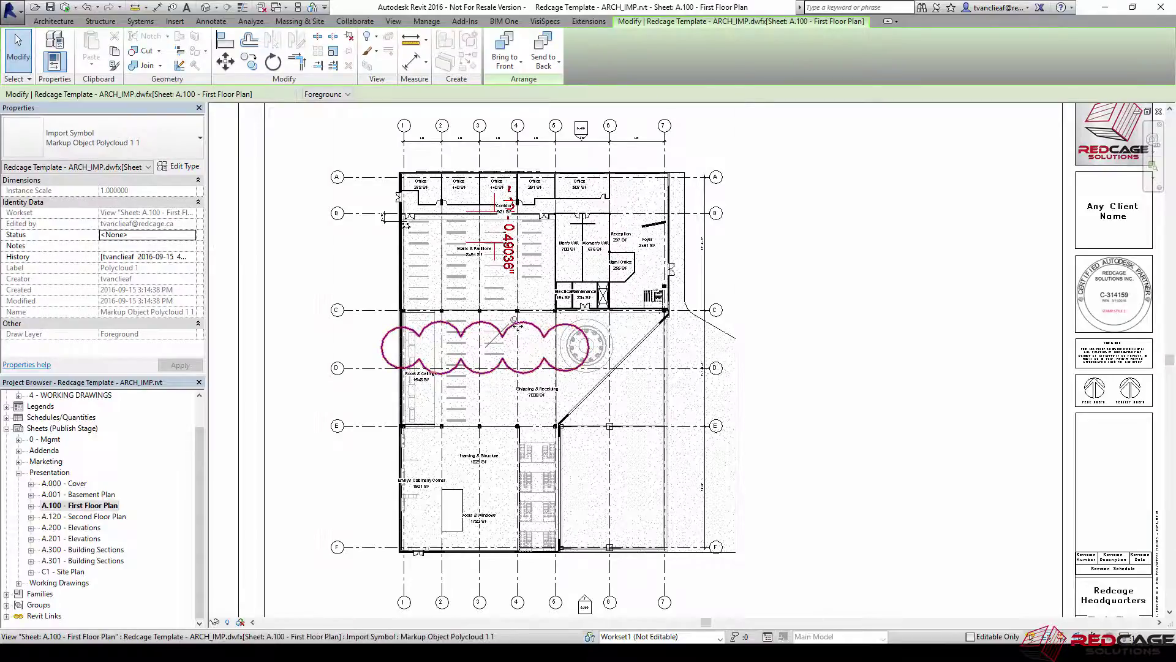
left_click(511, 268)
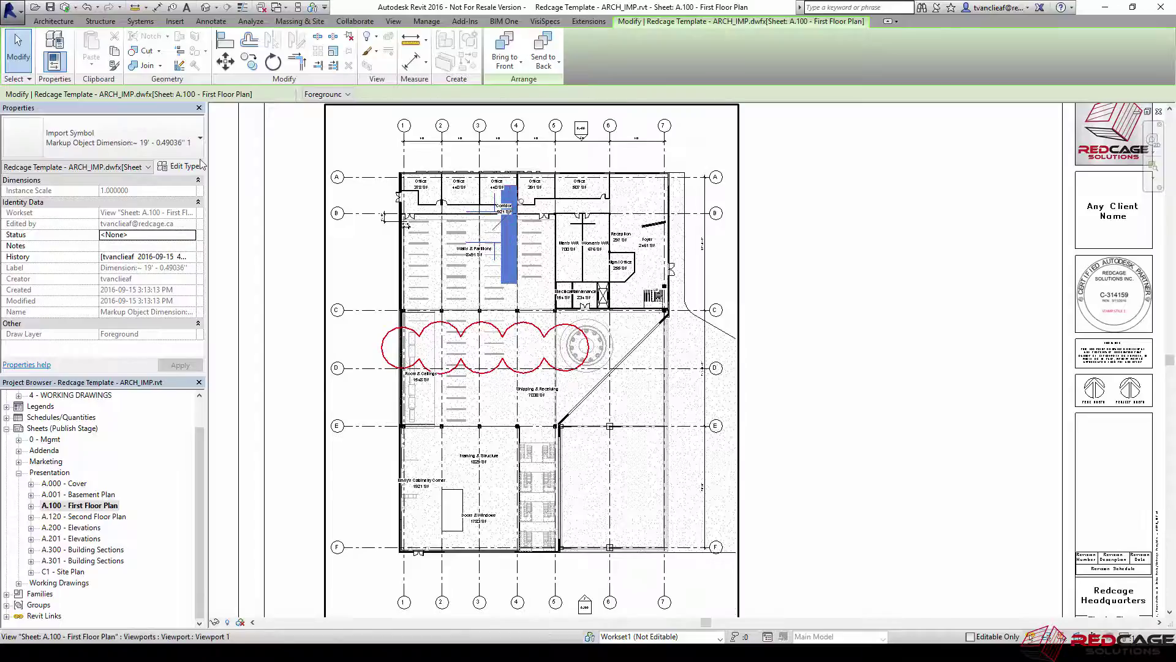
left_click(501, 334)
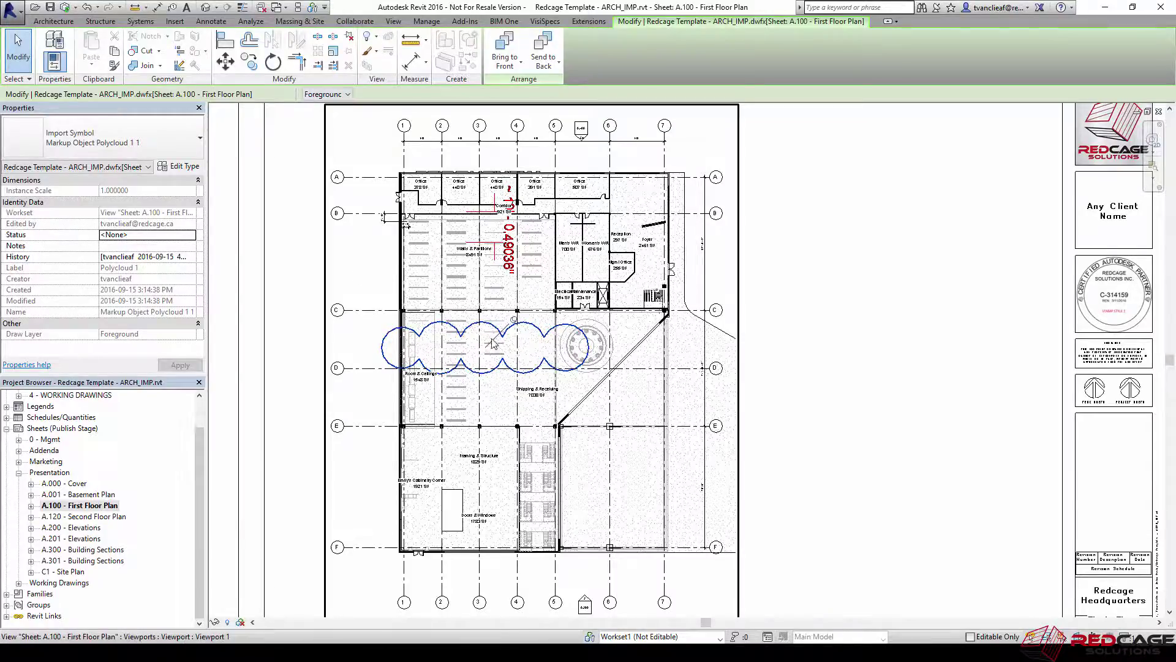
left_click(784, 359)
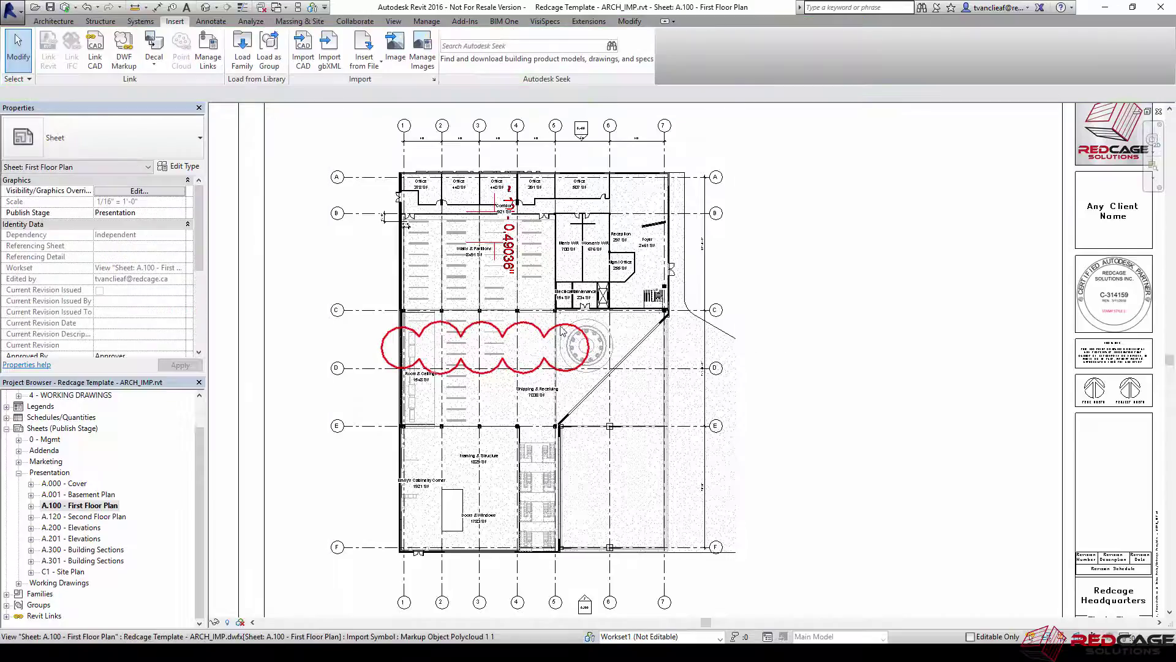
left_click(532, 326)
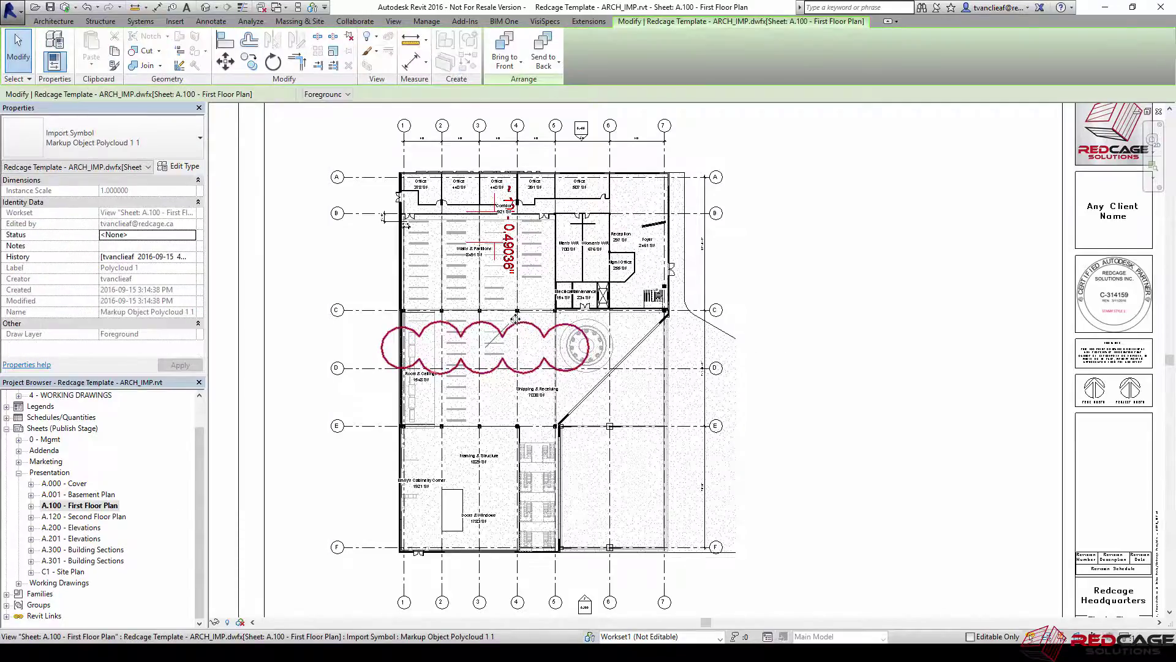
- Set the cloud markup's Status to Done, then deselect it
scroll(513, 319, "up", 1)
left_click(177, 235)
left_click(191, 235)
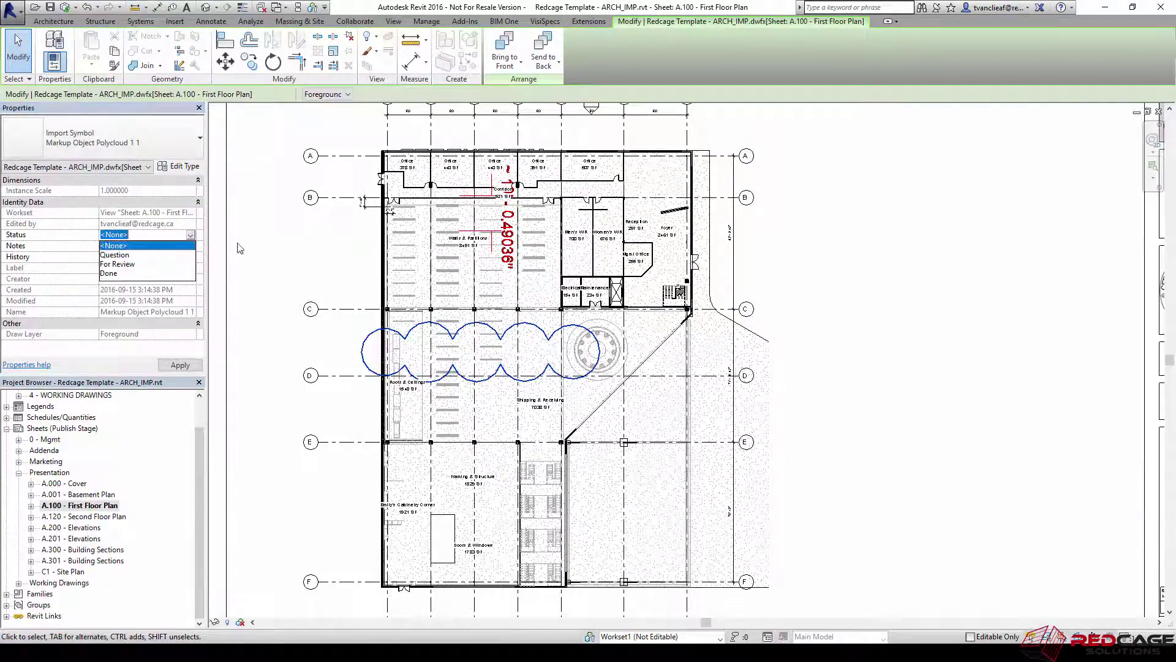
left_click(117, 273)
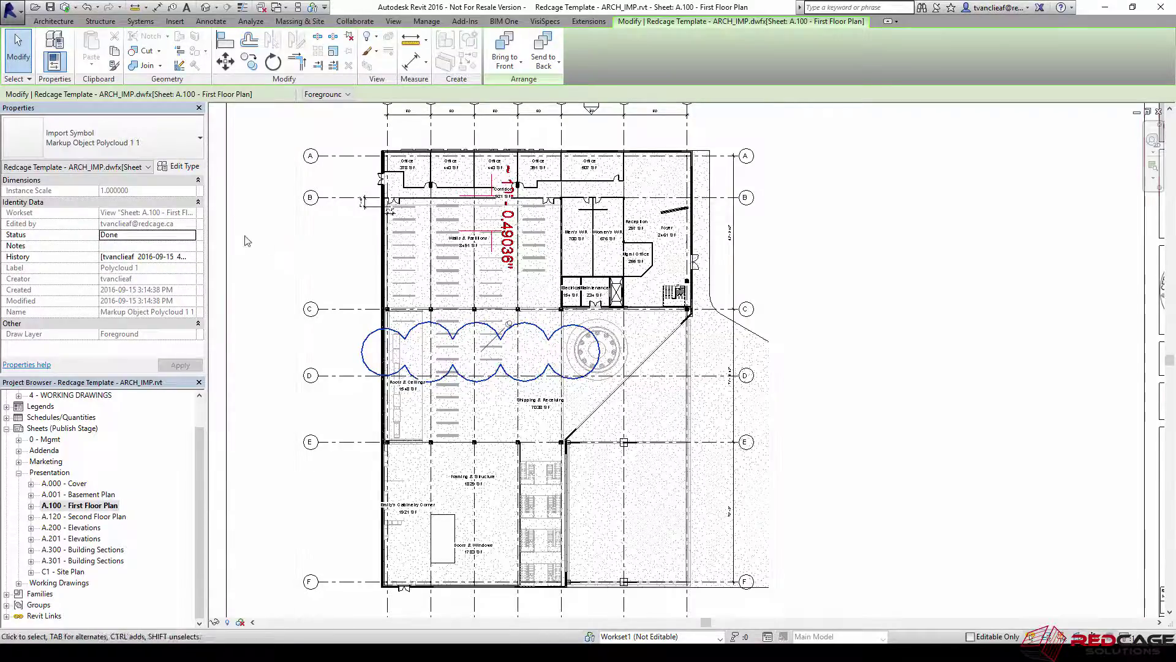
left_click(538, 292)
scroll(538, 293, "down", 1)
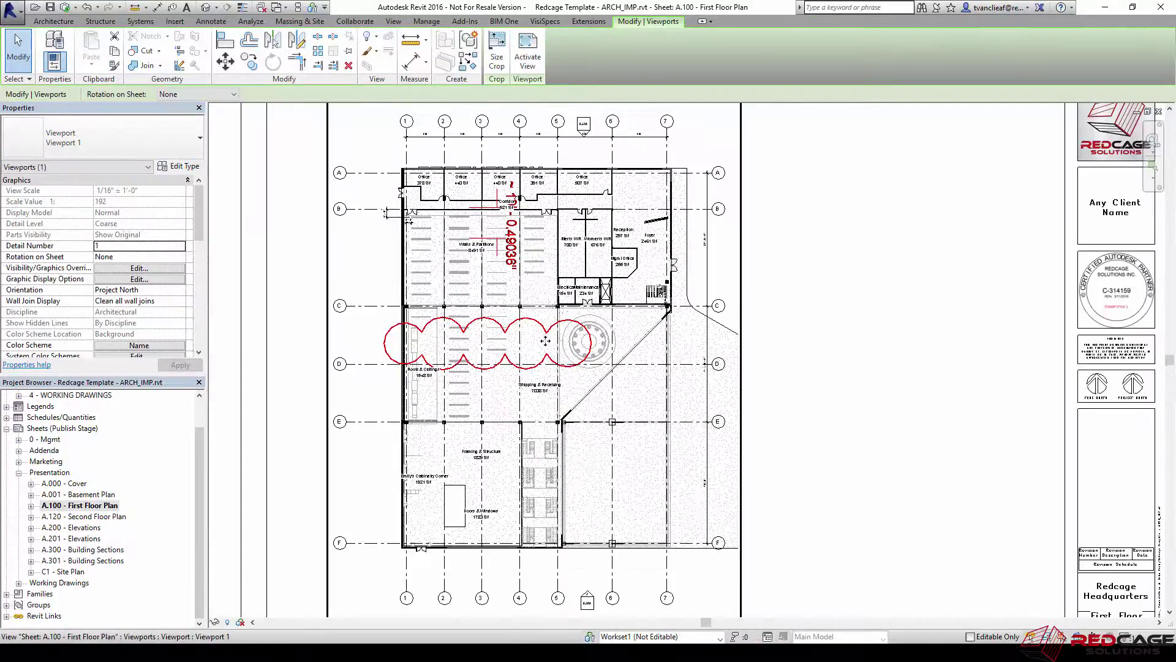
scroll(553, 339, "down", 2)
scroll(555, 336, "up", 1)
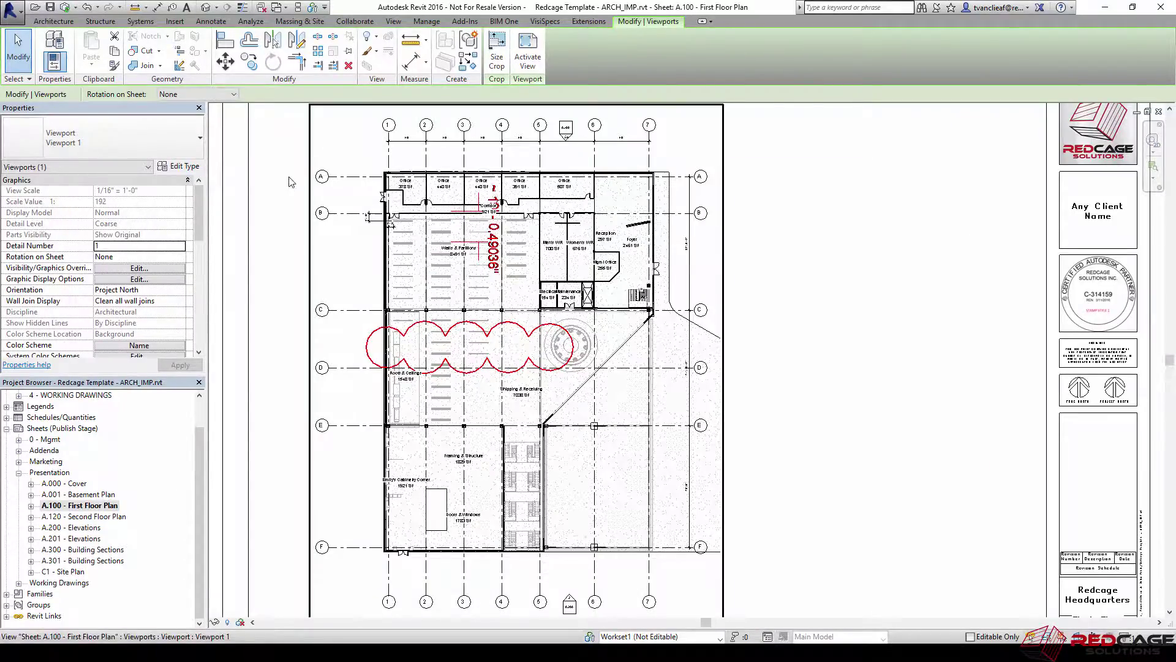
- Unload the Redcage Template - ARCH_IMP.dwfx link from the DWF Markups in Manage Links
key("Escape")
left_click(208, 58)
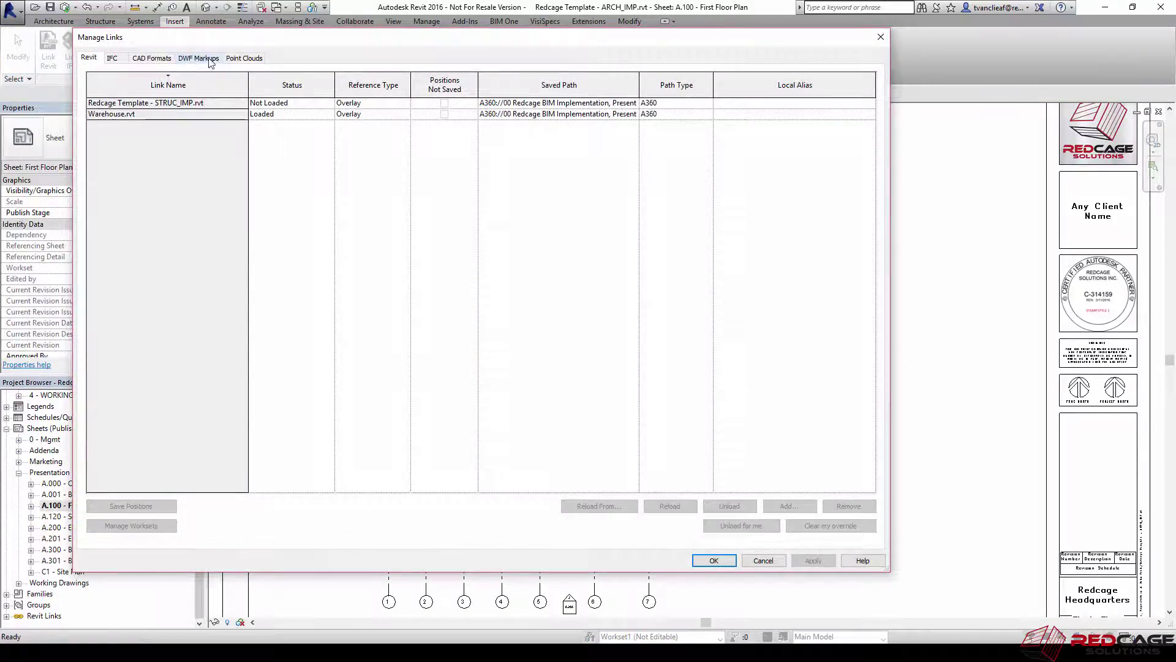
left_click(200, 59)
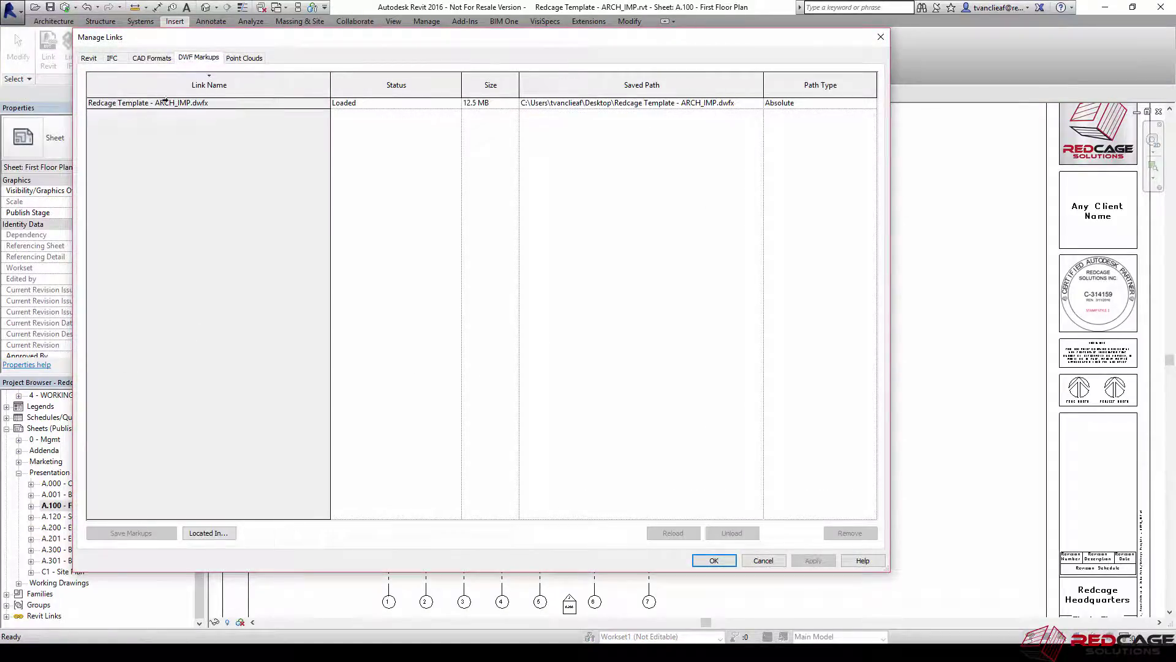
left_click(158, 102)
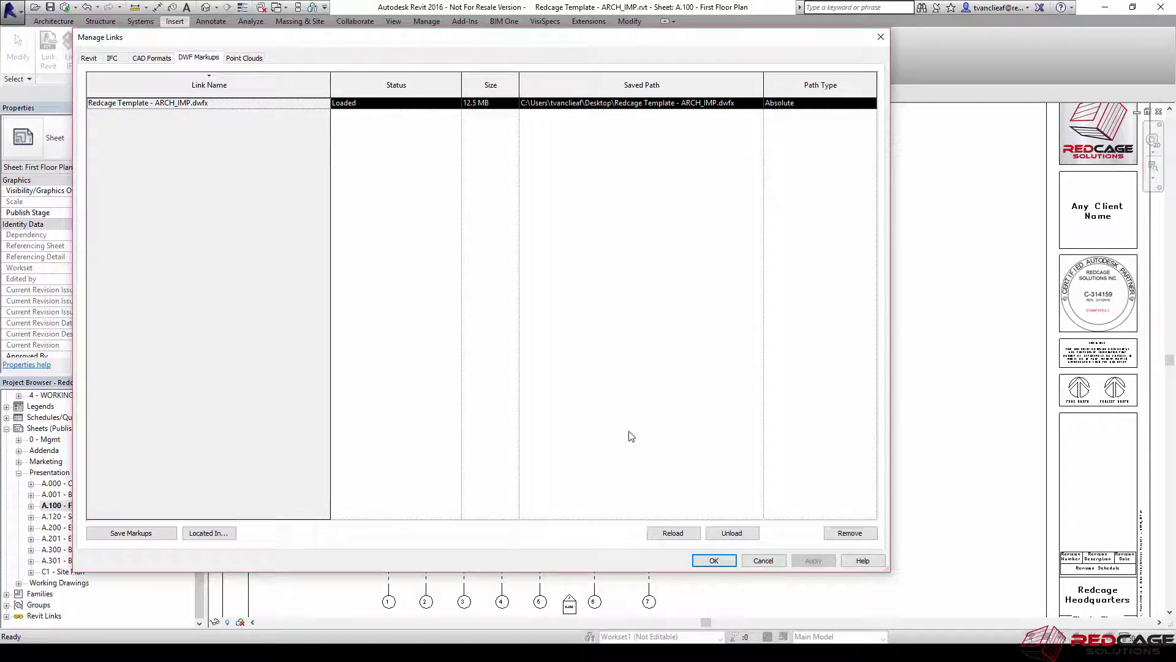
left_click(735, 534)
left_click(715, 560)
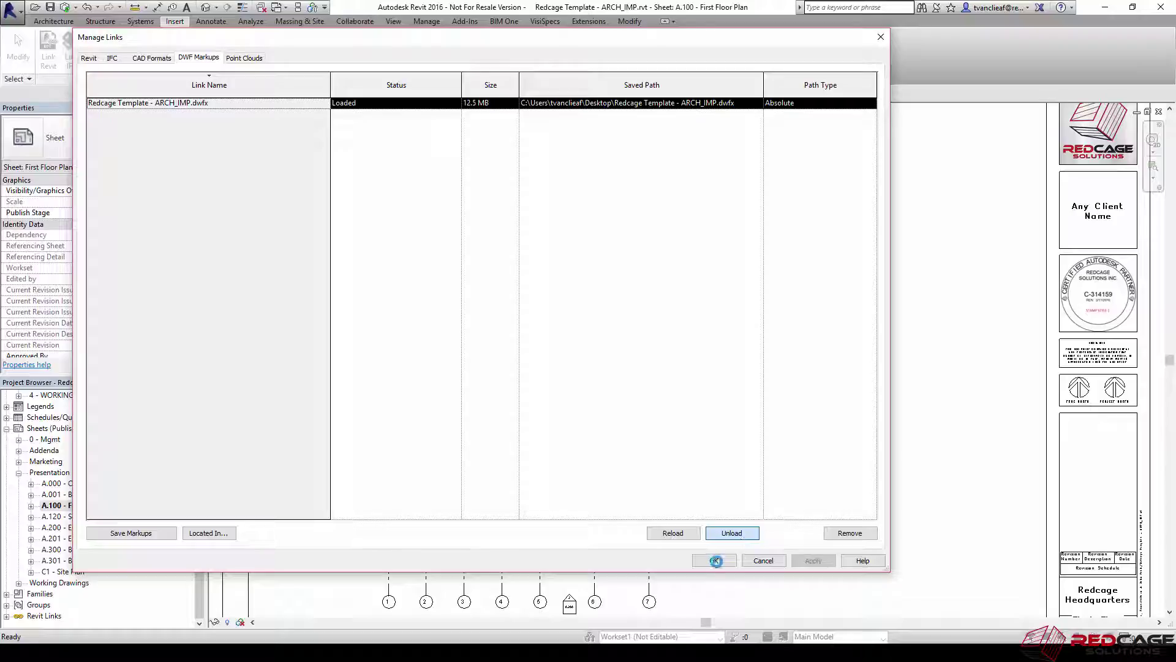
left_click(744, 534)
left_click(715, 561)
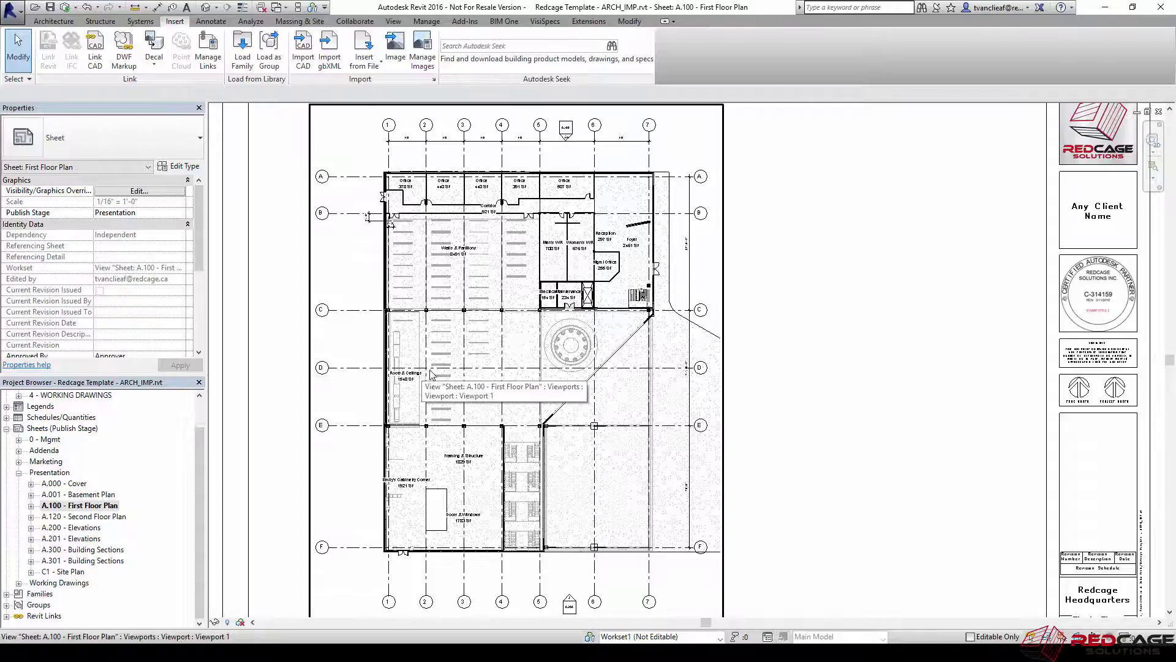
- Zoom out on sheet A.100 - First Floor Plan
scroll(276, 394, "down", 3)
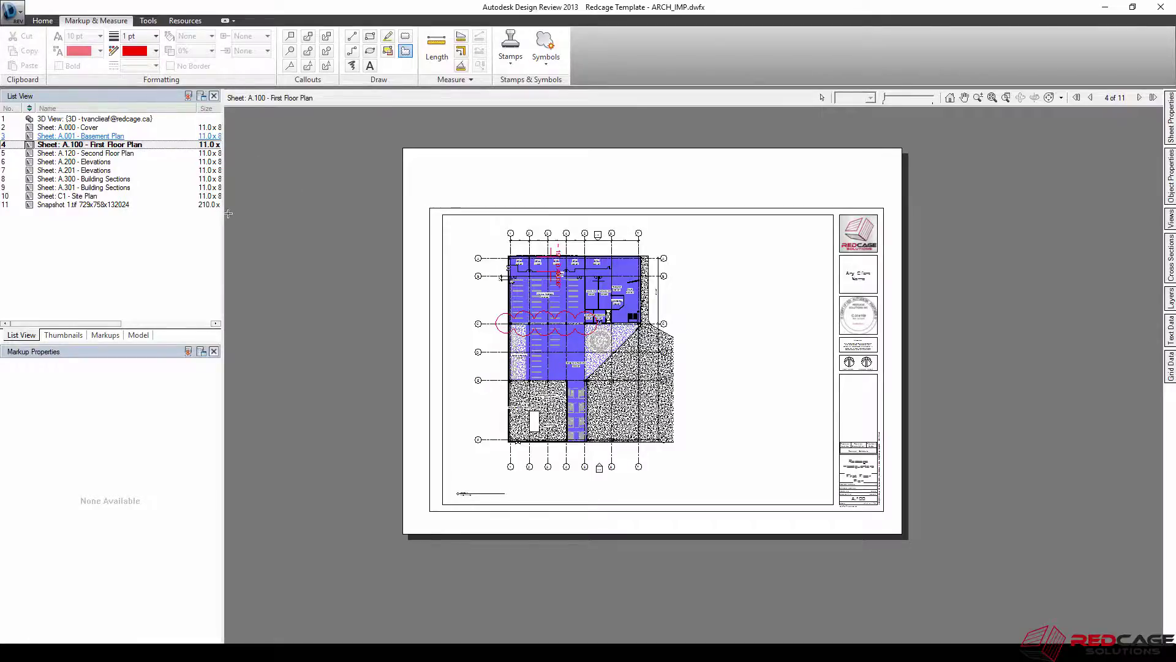
- Pan the A.100 - First Floor Plan sheet view in Revit
left_click_drag(224, 216, 274, 239)
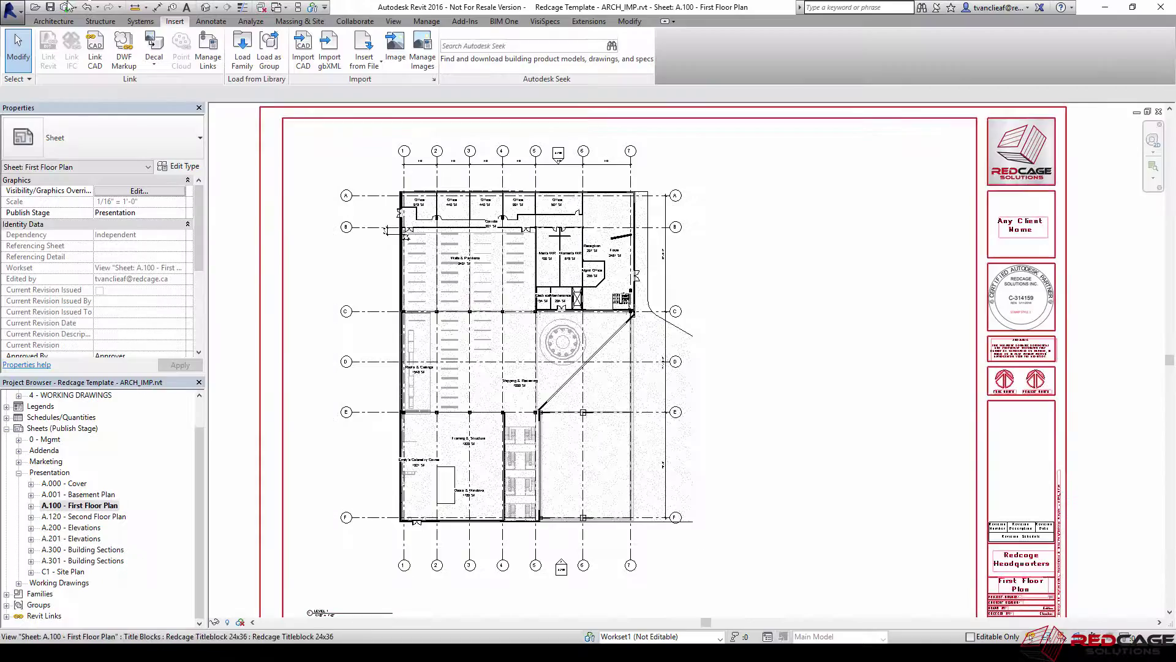
- Set the DWF export print setup paper to ANSI D : 22 x 34 in, keeping High raster quality
left_click(5, 12)
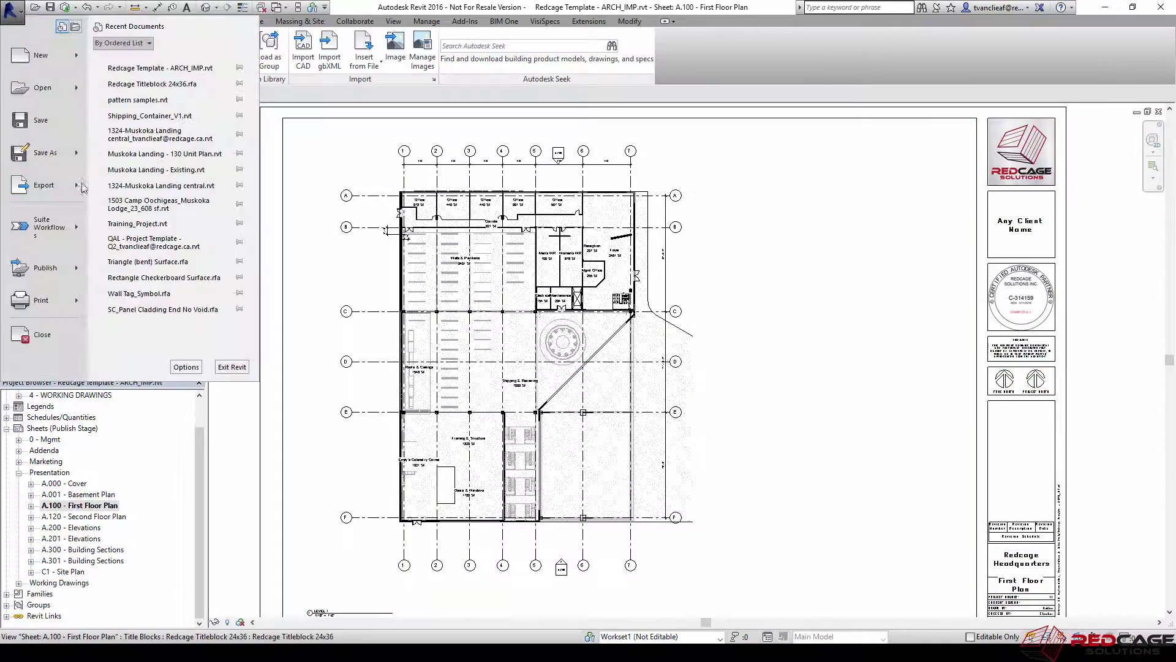
mouse_move(82, 188)
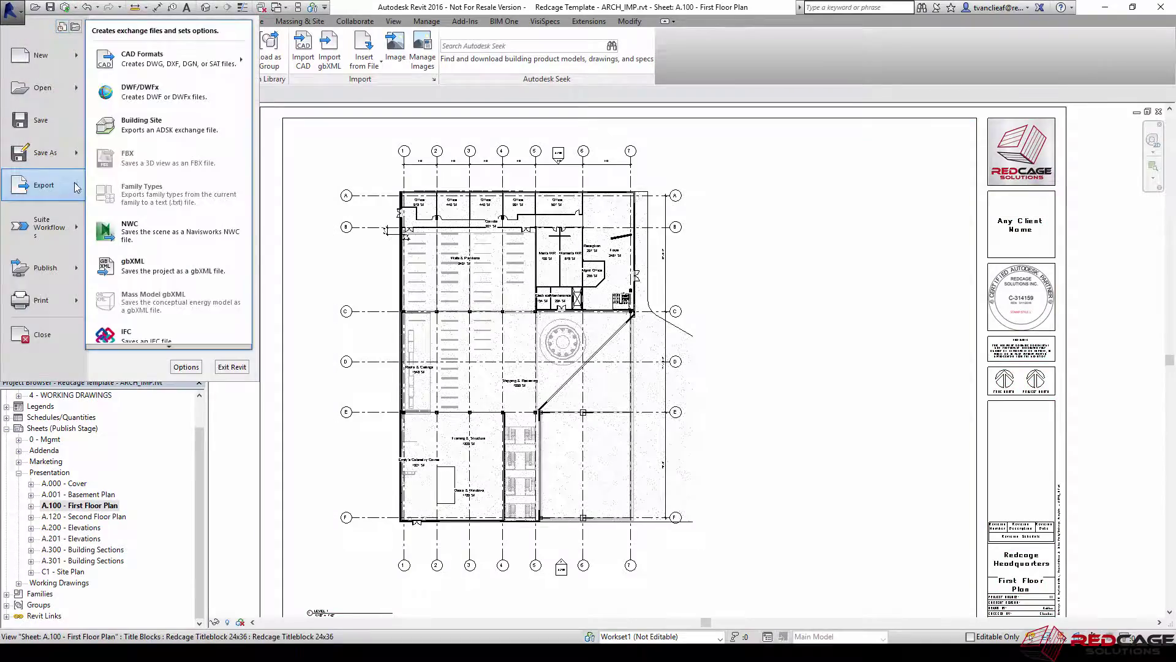
left_click(175, 97)
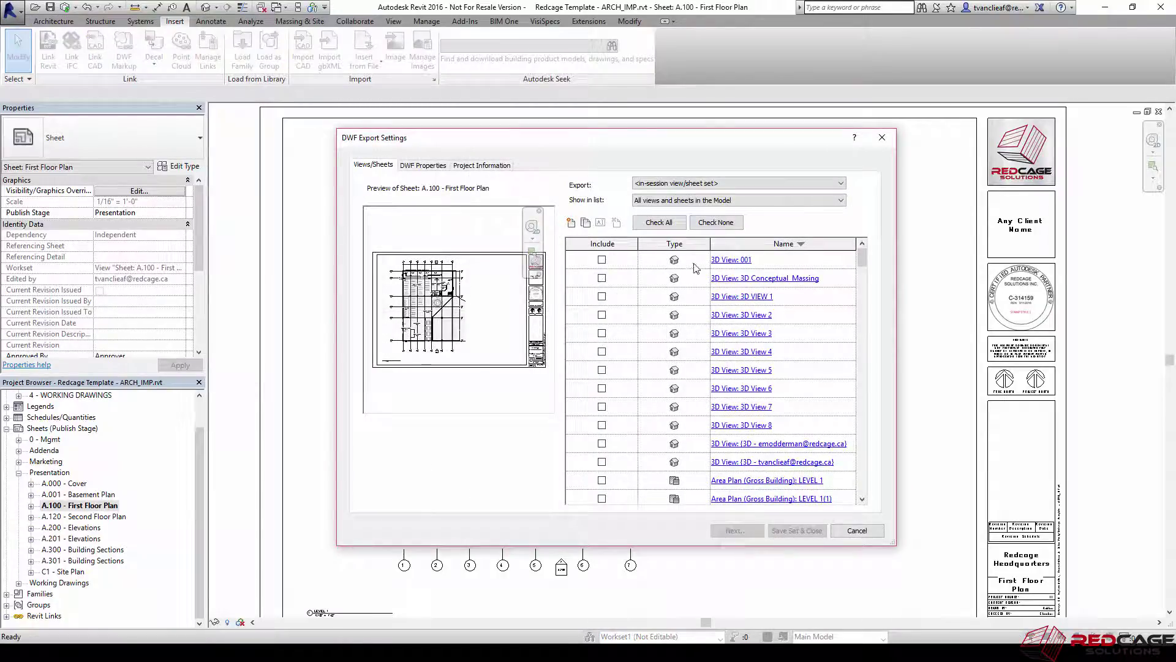
left_click(422, 165)
left_click(386, 342)
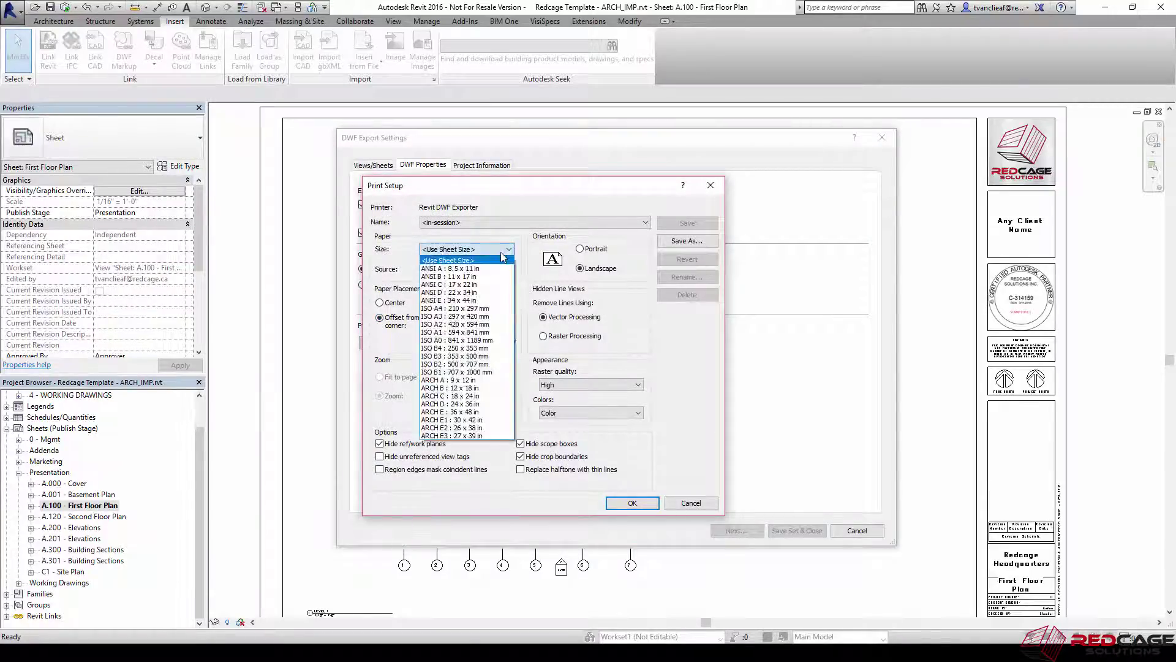
left_click(458, 296)
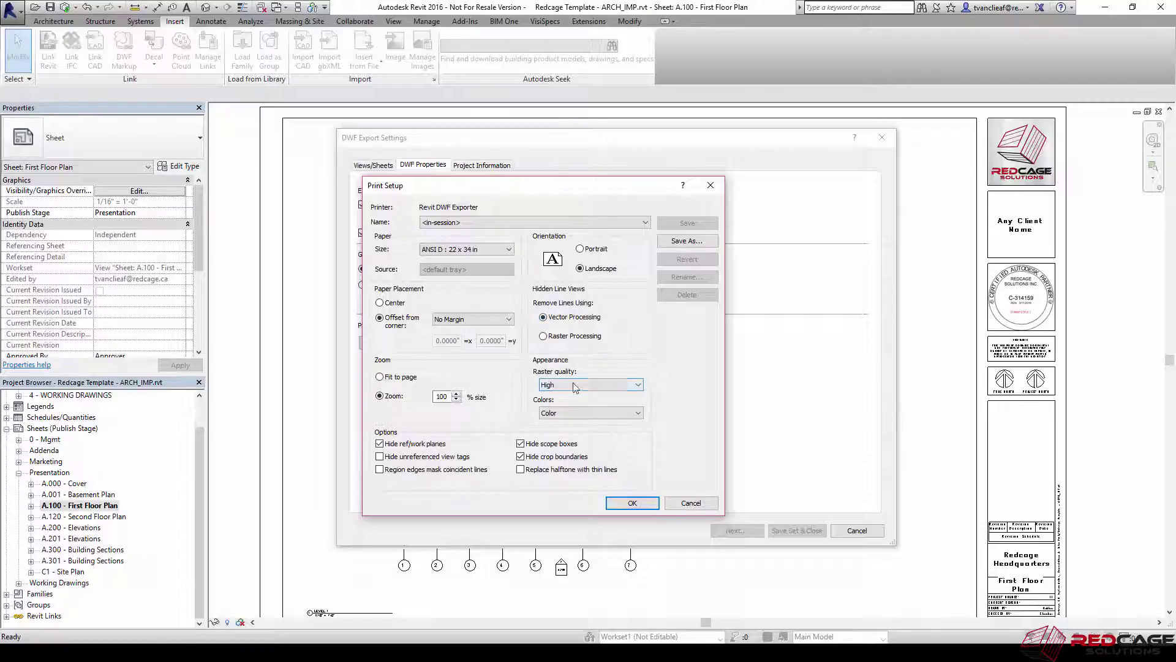
left_click(616, 386)
left_click(559, 365)
left_click(639, 504)
left_click(615, 334)
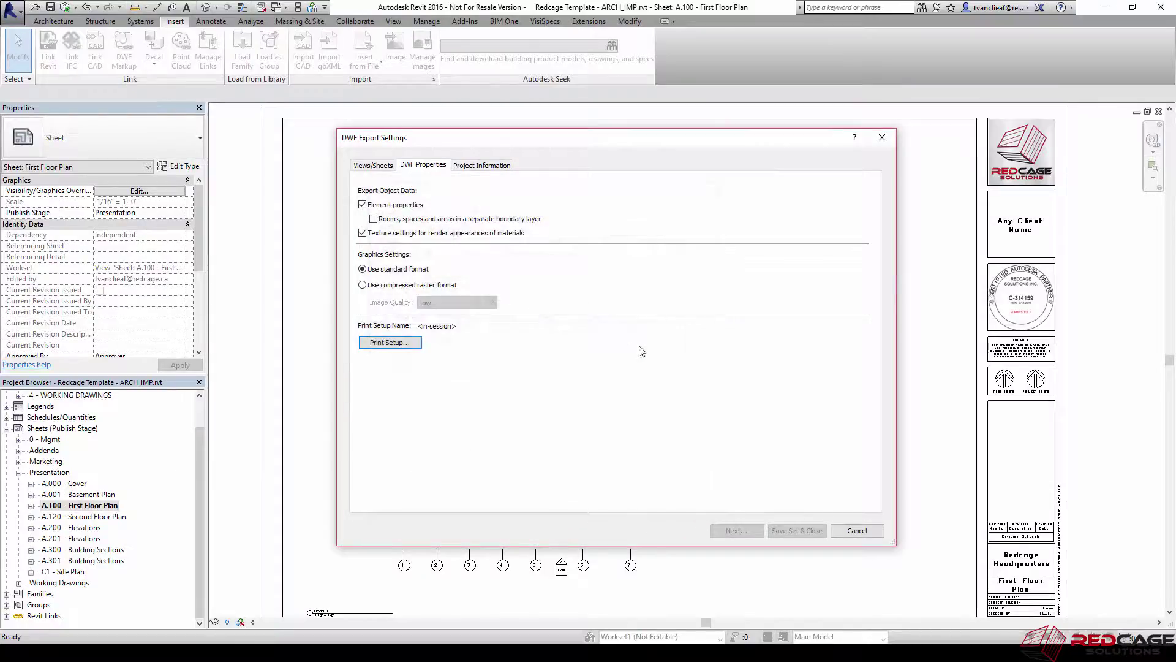
left_click(858, 531)
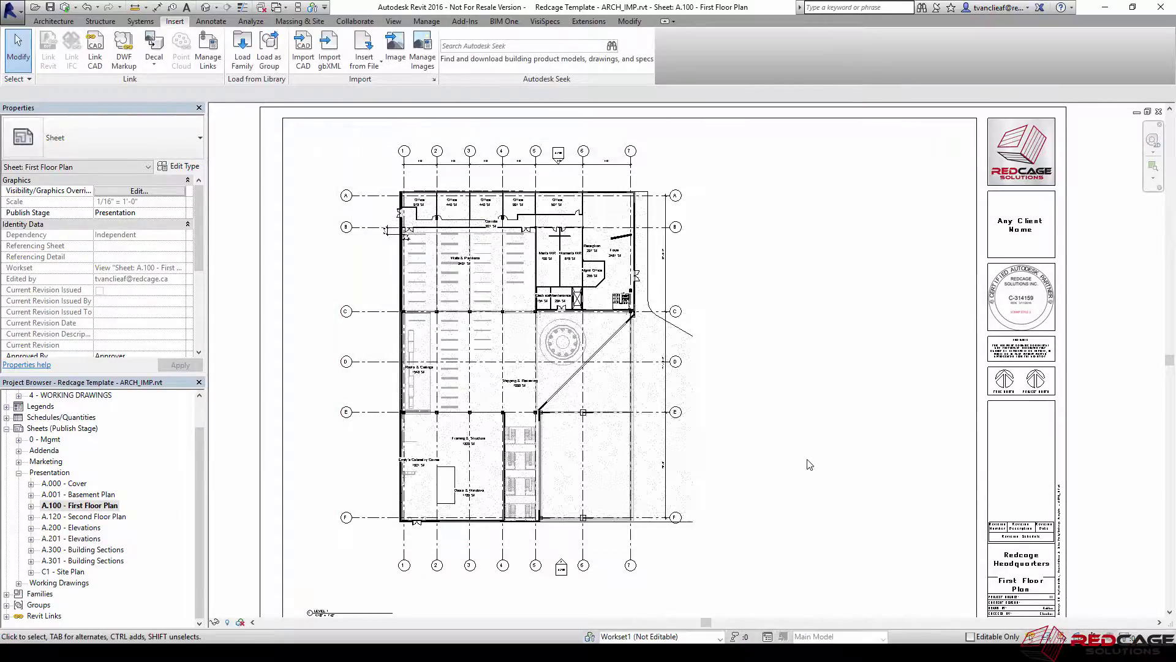